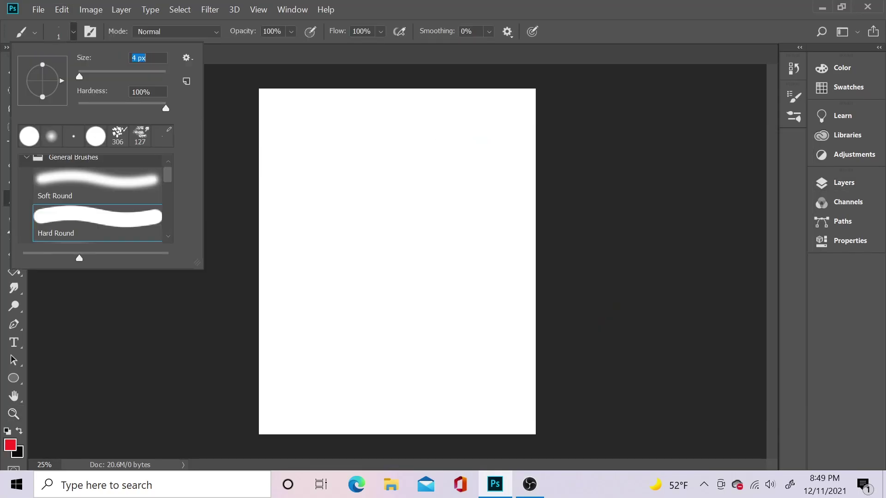
# Sketch the head's red left curve and a stroke across its bottom.
pyautogui.press('b')
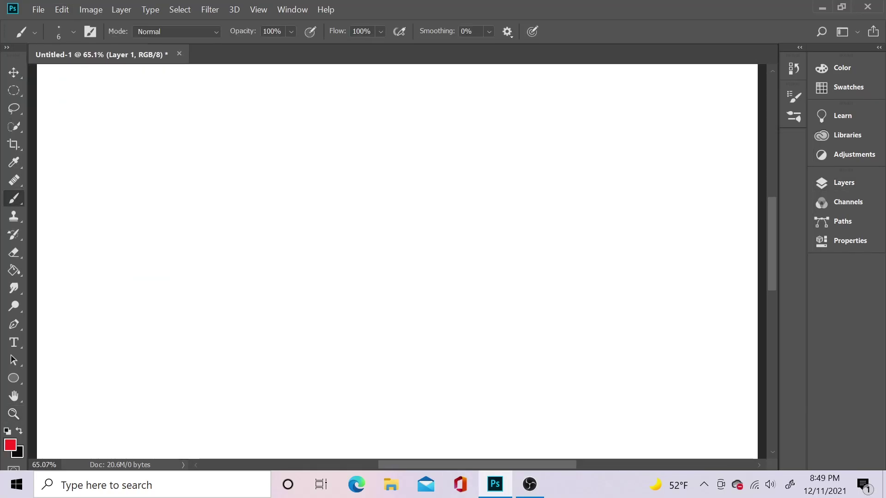
pyautogui.moveTo(302, 247)
pyautogui.mouseDown()
pyautogui.moveTo(285, 252)
pyautogui.moveTo(288, 285)
pyautogui.moveTo(302, 286)
pyautogui.mouseUp()
pyautogui.press('e')
pyautogui.click(73, 31)
pyautogui.press('b')
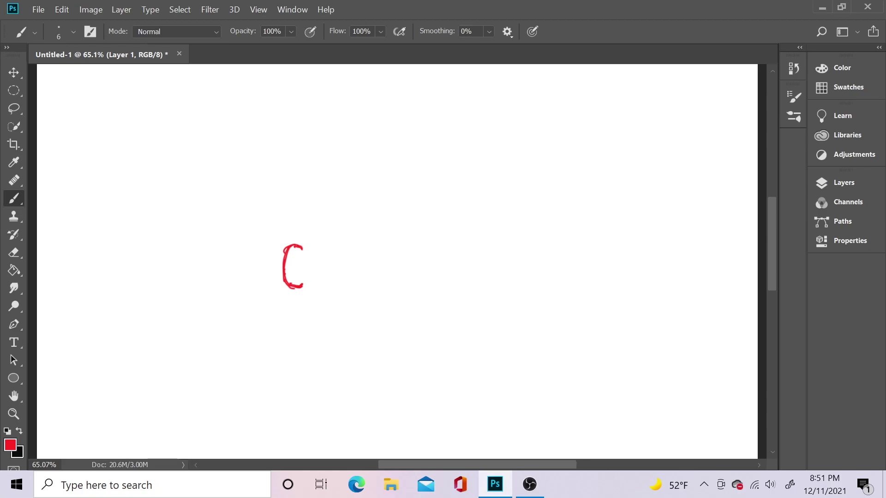
pyautogui.moveTo(300, 290)
pyautogui.mouseDown()
pyautogui.moveTo(417, 282)
pyautogui.moveTo(382, 282)
pyautogui.moveTo(412, 287)
pyautogui.mouseUp()
# Draw the rounded mask curve below the band, closing it on the right.
pyautogui.press('e')
pyautogui.press('b')
pyautogui.moveTo(300, 289)
pyautogui.mouseDown()
pyautogui.moveTo(319, 321)
pyautogui.moveTo(391, 339)
pyautogui.mouseUp()
pyautogui.moveTo(417, 289); pyautogui.dragTo(376, 337)
pyautogui.press('e')
pyautogui.moveTo(298, 247)
pyautogui.mouseDown()
pyautogui.moveTo(284, 277)
pyautogui.moveTo(278, 266)
pyautogui.moveTo(298, 259)
pyautogui.mouseUp()
pyautogui.press('b')
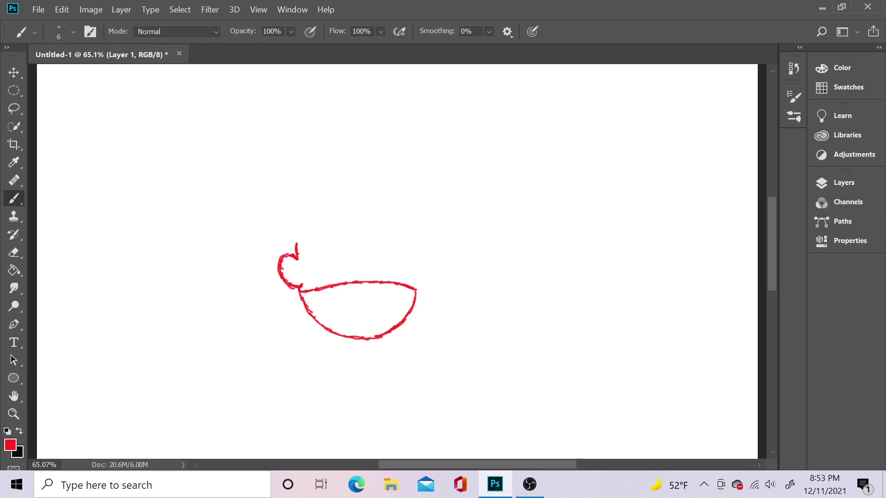
# Redraw the upper-left hook, curling it onto the mask with strokes at its top.
pyautogui.press('e')
pyautogui.press('b')
pyautogui.press('e')
pyautogui.moveTo(293, 254)
pyautogui.mouseDown()
pyautogui.moveTo(284, 282)
pyautogui.moveTo(280, 276)
pyautogui.moveTo(300, 286)
pyautogui.mouseUp()
pyautogui.press('b')
pyautogui.moveTo(291, 245)
pyautogui.mouseDown()
pyautogui.moveTo(284, 251)
pyautogui.moveTo(349, 222)
pyautogui.mouseUp()
pyautogui.press('e')
pyautogui.press('b')
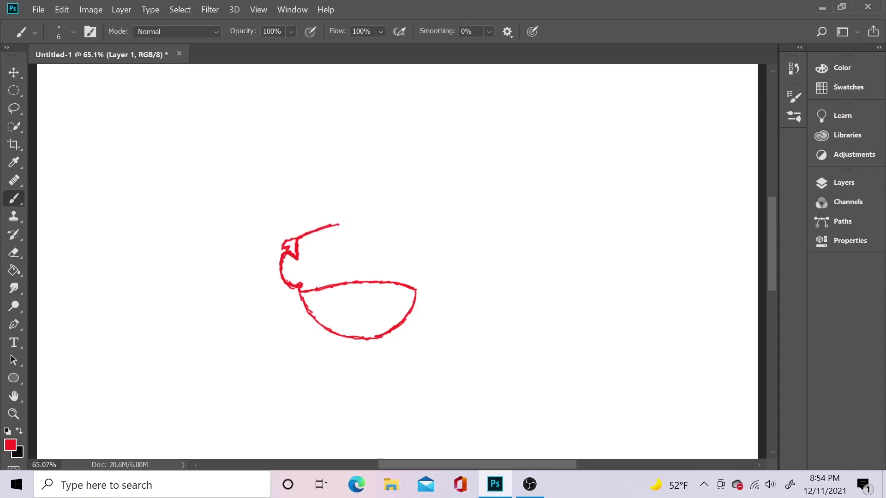
# Draw the headband's top edge curving up right and down the right side.
pyautogui.moveTo(297, 238)
pyautogui.mouseDown()
pyautogui.moveTo(387, 215)
pyautogui.moveTo(376, 217)
pyautogui.moveTo(421, 220)
pyautogui.mouseUp()
pyautogui.press('e')
pyautogui.press('b')
pyautogui.moveTo(419, 260)
pyautogui.mouseDown()
pyautogui.moveTo(417, 289)
pyautogui.moveTo(413, 219)
pyautogui.moveTo(369, 218)
pyautogui.moveTo(415, 222)
pyautogui.mouseUp()
pyautogui.press('e')
pyautogui.press('b')
# Draw a curve rising from the top-left spike, with a tick at the band's corner.
pyautogui.moveTo(280, 238)
pyautogui.mouseDown()
pyautogui.moveTo(287, 217)
pyautogui.moveTo(326, 193)
pyautogui.mouseUp()
pyautogui.hotkey('ctrl', 'z')
pyautogui.moveTo(280, 226); pyautogui.dragTo(333, 194)
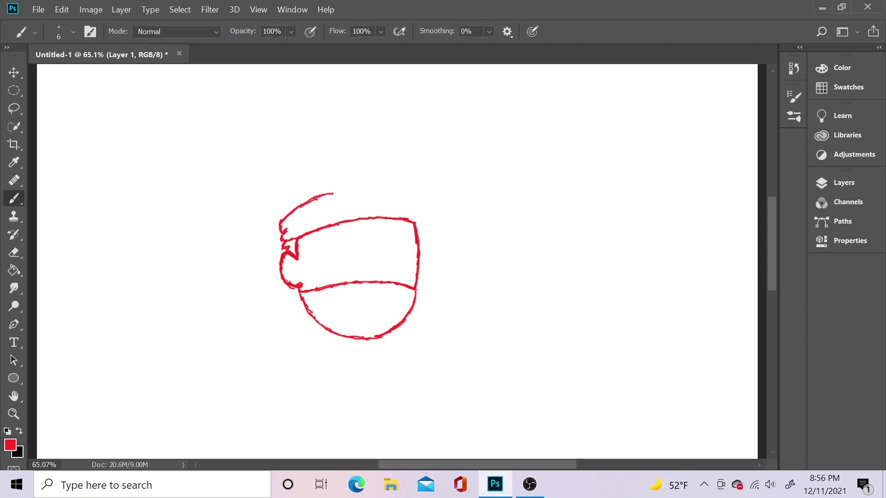
pyautogui.press('e')
pyautogui.moveTo(415, 222)
pyautogui.mouseDown()
pyautogui.moveTo(417, 213)
pyautogui.moveTo(330, 188)
pyautogui.mouseUp()
pyautogui.press('b')
pyautogui.press('e')
pyautogui.press('b')
# Complete the top of the head from the left spike and start a diagonal stroke below.
pyautogui.press('e')
pyautogui.moveTo(281, 224)
pyautogui.mouseDown()
pyautogui.moveTo(332, 194)
pyautogui.moveTo(280, 226)
pyautogui.mouseUp()
pyautogui.press('b')
pyautogui.press('e')
pyautogui.press('b')
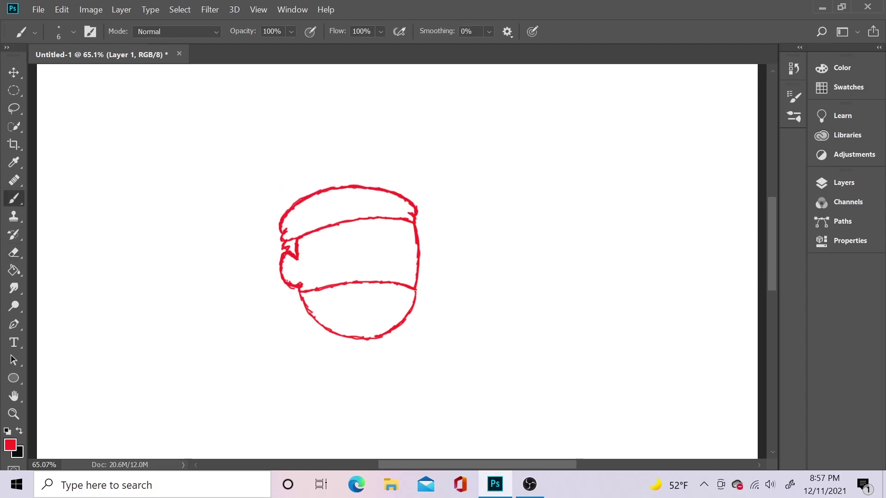
pyautogui.press('e')
pyautogui.moveTo(397, 193)
pyautogui.mouseDown()
pyautogui.moveTo(280, 225)
pyautogui.moveTo(351, 184)
pyautogui.moveTo(411, 199)
pyautogui.moveTo(279, 224)
pyautogui.mouseUp()
pyautogui.press('b')
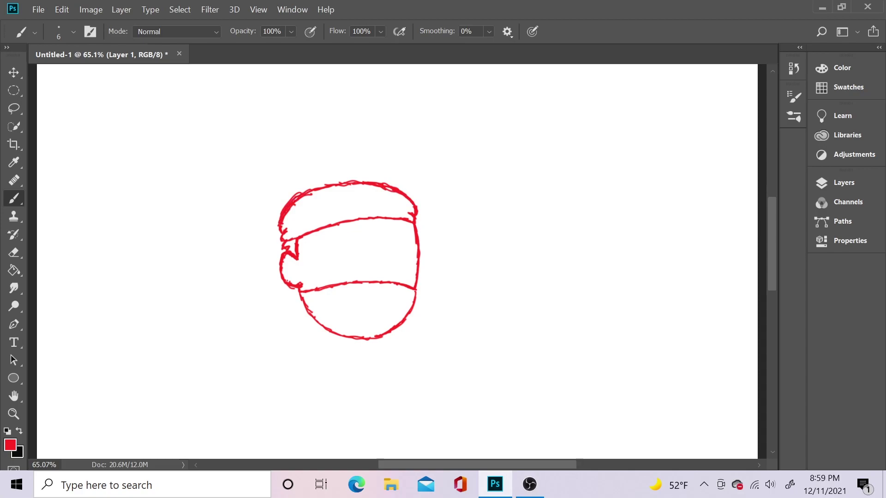
pyautogui.moveTo(288, 285); pyautogui.dragTo(251, 336)
# Curl the lower-left stroke and remove the stray tail below the head.
pyautogui.press('e')
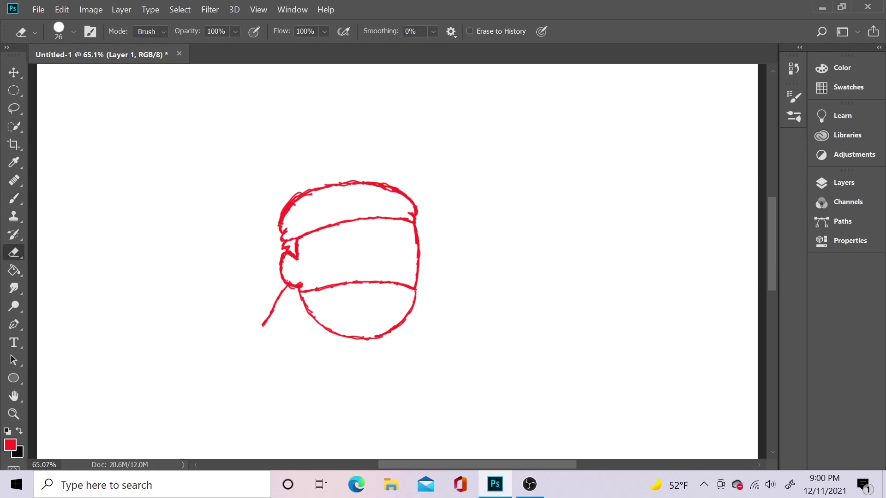
pyautogui.press('b')
pyautogui.moveTo(263, 323)
pyautogui.mouseDown()
pyautogui.moveTo(242, 353)
pyautogui.moveTo(262, 357)
pyautogui.moveTo(290, 288)
pyautogui.mouseUp()
pyautogui.press('e')
pyautogui.click(13, 198)
# Draw the slanted angry eyebrow across the face.
pyautogui.moveTo(298, 240)
pyautogui.mouseDown()
pyautogui.moveTo(342, 229)
pyautogui.moveTo(299, 240)
pyautogui.moveTo(406, 233)
pyautogui.mouseUp()
pyautogui.press('e')
pyautogui.press('b')
pyautogui.press('e')
pyautogui.press('b')
pyautogui.press('e')
pyautogui.press('b')
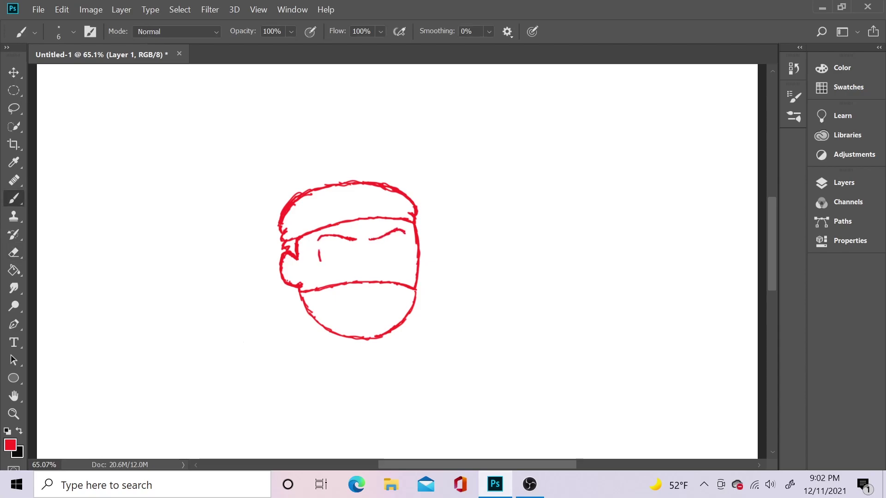
# Draw the line under the left eye and its pupil arch.
pyautogui.moveTo(325, 266)
pyautogui.mouseDown()
pyautogui.moveTo(402, 261)
pyautogui.moveTo(408, 252)
pyautogui.mouseUp()
pyautogui.press('e')
pyautogui.press('b')
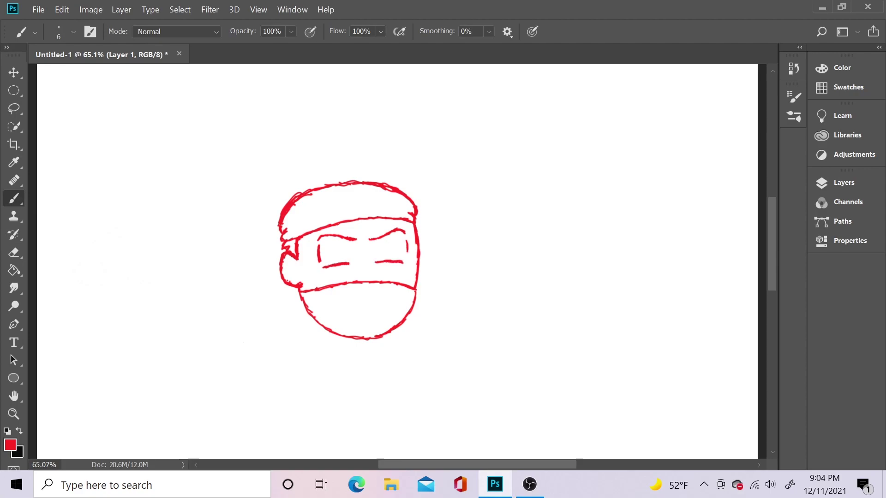
pyautogui.moveTo(326, 266)
pyautogui.mouseDown()
pyautogui.moveTo(336, 243)
pyautogui.moveTo(341, 263)
pyautogui.moveTo(393, 240)
pyautogui.moveTo(396, 261)
pyautogui.moveTo(395, 241)
pyautogui.moveTo(381, 260)
pyautogui.moveTo(335, 245)
pyautogui.moveTo(345, 262)
pyautogui.moveTo(343, 243)
pyautogui.moveTo(345, 262)
pyautogui.moveTo(383, 243)
pyautogui.moveTo(380, 260)
pyautogui.mouseUp()
pyautogui.press('e')
pyautogui.press('b')
pyautogui.press('e')
pyautogui.press('b')
# Tidy the face strokes and redraw the mask's chin line.
pyautogui.press('e')
pyautogui.press('b')
pyautogui.press('e')
pyautogui.press('b')
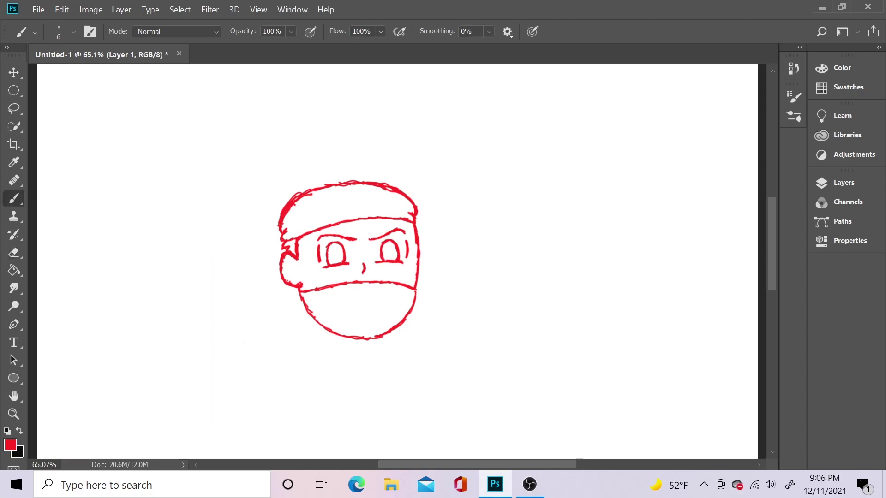
pyautogui.press('e')
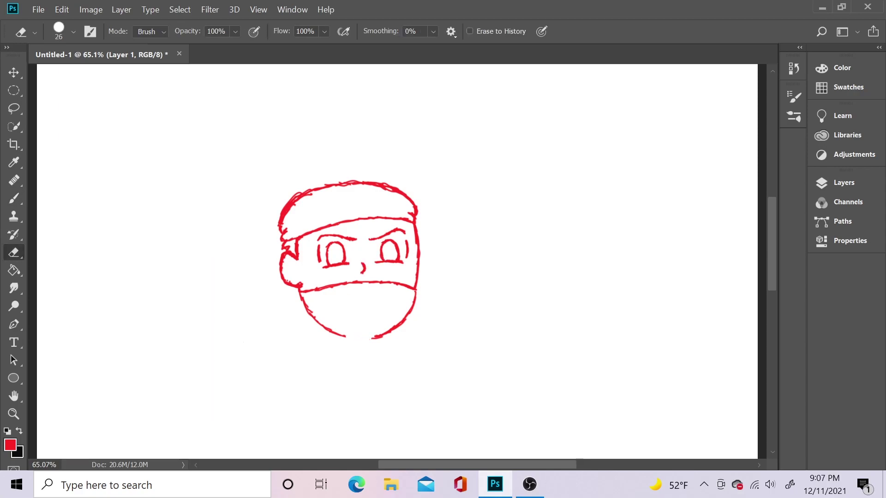
pyautogui.press('b')
pyautogui.moveTo(395, 328)
pyautogui.mouseDown()
pyautogui.moveTo(323, 333)
pyautogui.moveTo(394, 329)
pyautogui.mouseUp()
# Touch up the headband's left end with zigzag strokes.
pyautogui.press('e')
pyautogui.press('b')
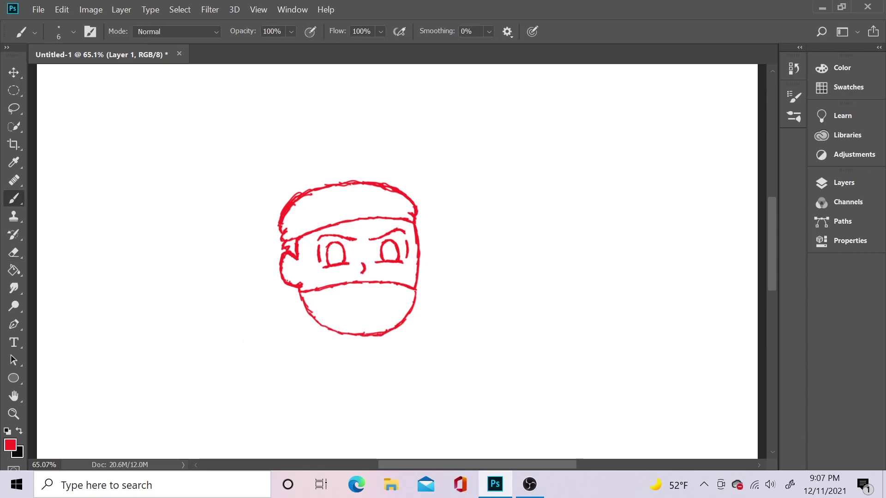
pyautogui.scroll(5, 300, 265)
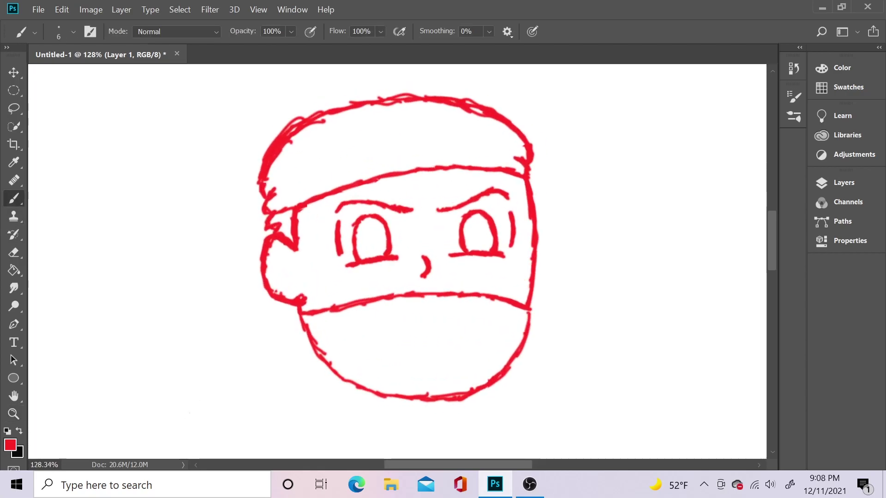
pyautogui.moveTo(300, 211)
pyautogui.mouseDown()
pyautogui.moveTo(334, 210)
pyautogui.moveTo(325, 211)
pyautogui.moveTo(345, 194)
pyautogui.moveTo(405, 186)
pyautogui.moveTo(413, 176)
pyautogui.moveTo(449, 184)
pyautogui.moveTo(484, 170)
pyautogui.moveTo(525, 179)
pyautogui.mouseUp()
pyautogui.scroll(-5, 396, 249)
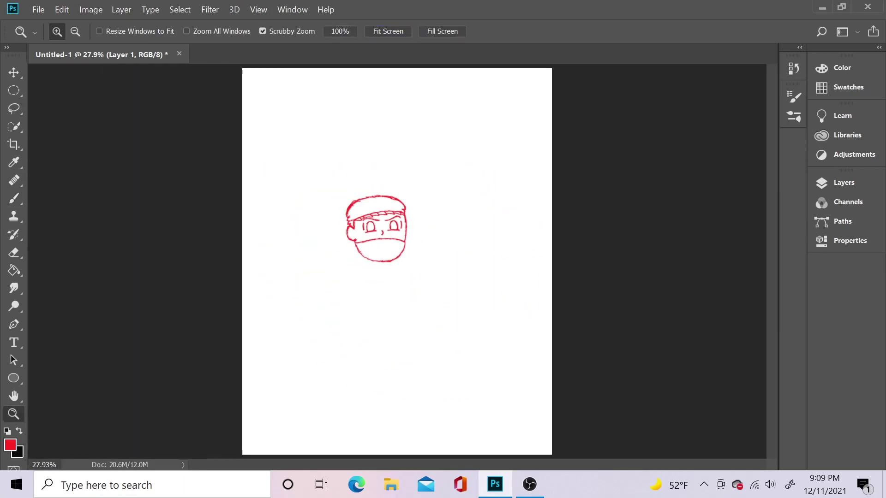
# Free Transform the head: shrink it slightly and place it near the page top.
pyautogui.hotkey('ctrl', 't')
pyautogui.moveTo(368, 228); pyautogui.dragTo(386, 129)
pyautogui.moveTo(421, 163); pyautogui.dragTo(411, 158)
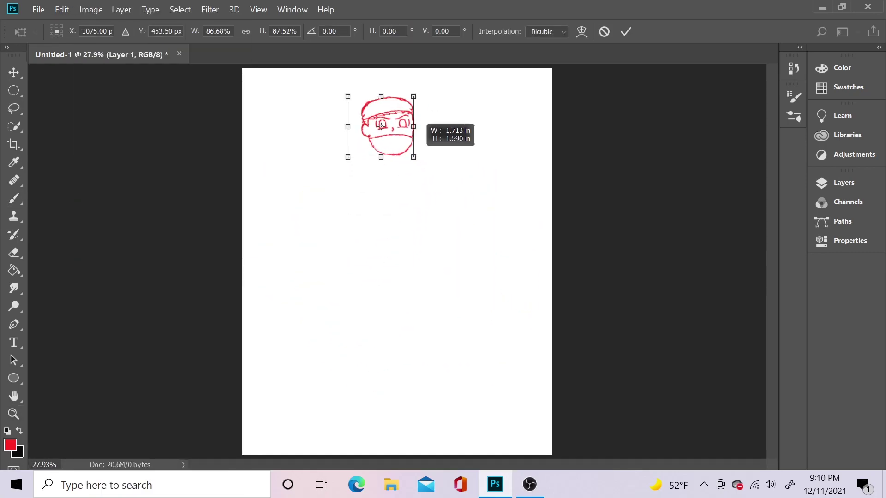
pyautogui.moveTo(384, 126)
pyautogui.mouseDown()
pyautogui.moveTo(392, 136)
pyautogui.moveTo(388, 106)
pyautogui.mouseUp()
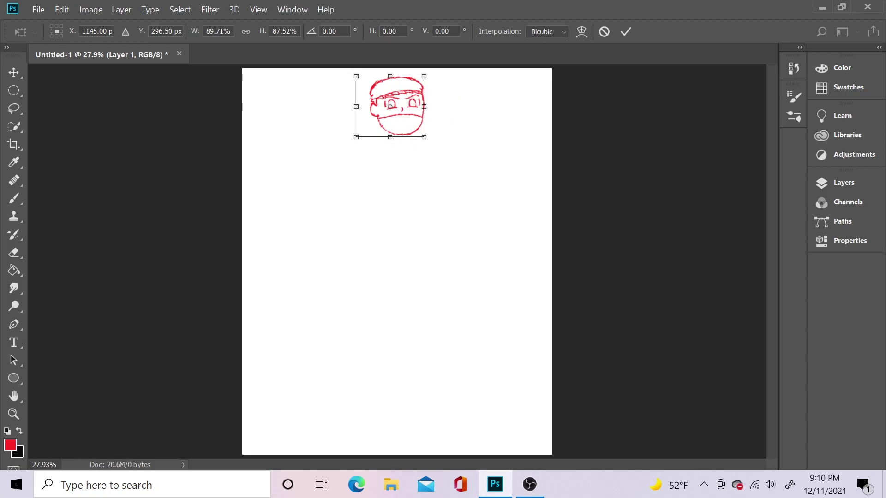
pyautogui.press('Return')
pyautogui.scroll(4, 389, 105)
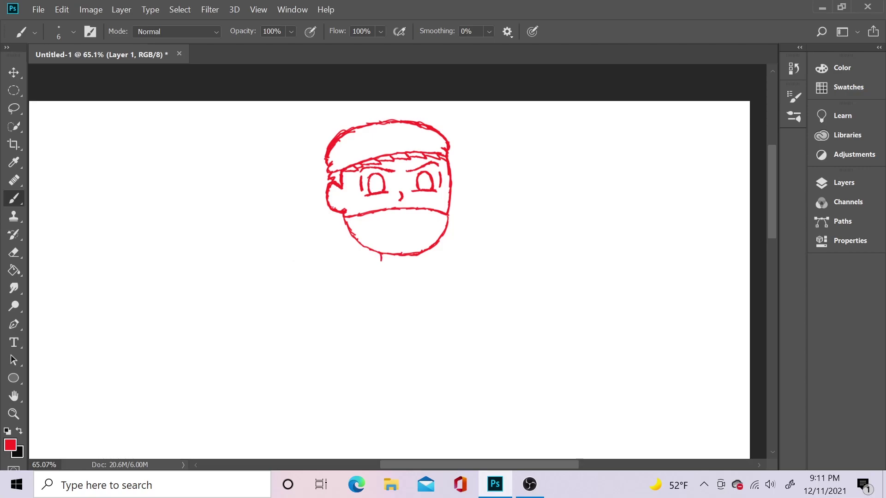
# Draw the neck's lower edge and both shoulders sweeping down from it.
pyautogui.press('e')
pyautogui.press('b')
pyautogui.moveTo(380, 263)
pyautogui.mouseDown()
pyautogui.moveTo(408, 275)
pyautogui.moveTo(414, 266)
pyautogui.mouseUp()
pyautogui.press('e')
pyautogui.press('b')
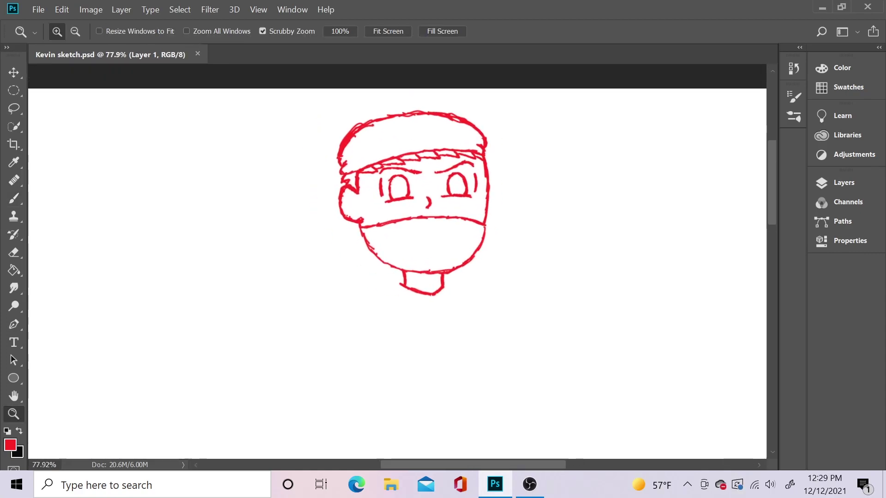
pyautogui.moveTo(404, 275)
pyautogui.mouseDown()
pyautogui.moveTo(349, 296)
pyautogui.moveTo(351, 349)
pyautogui.moveTo(341, 364)
pyautogui.mouseUp()
pyautogui.moveTo(443, 277)
pyautogui.mouseDown()
pyautogui.moveTo(489, 294)
pyautogui.moveTo(492, 408)
pyautogui.mouseUp()
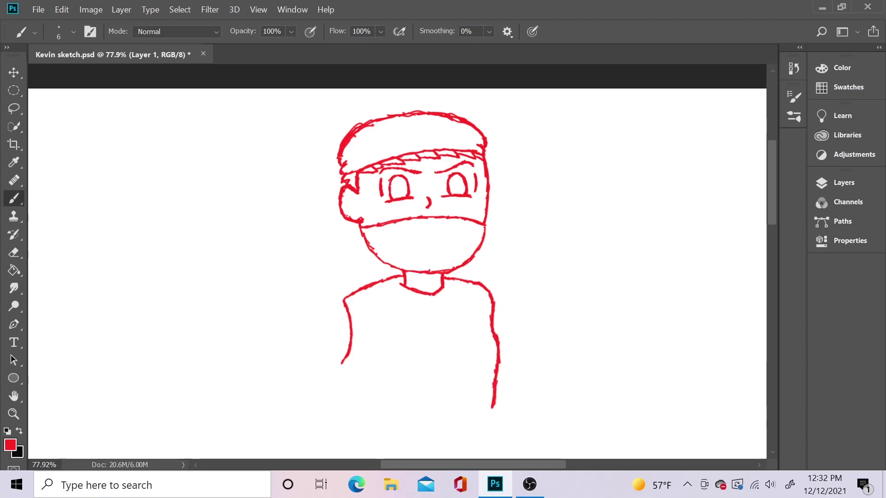
pyautogui.scroll(-2, 397, 259)
# Extend the right side of the body down toward the waist.
pyautogui.press('z')
pyautogui.moveTo(415, 231); pyautogui.dragTo(369, 231)
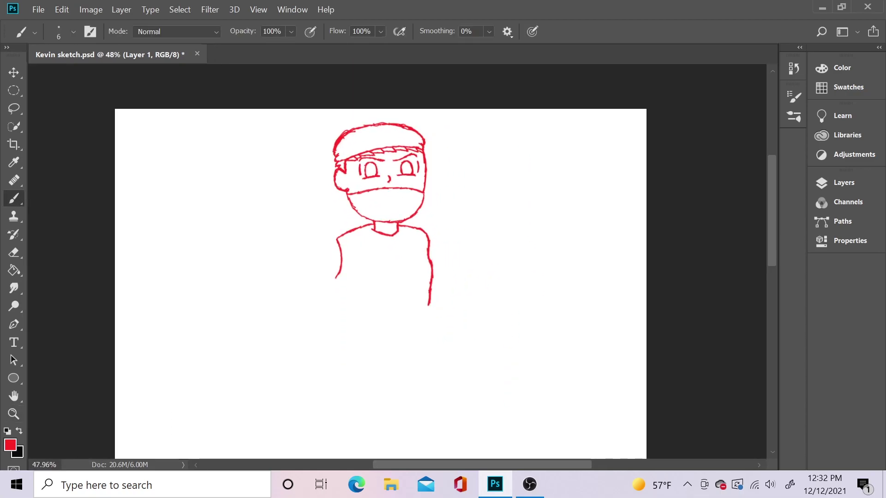
pyautogui.moveTo(429, 303); pyautogui.dragTo(433, 312)
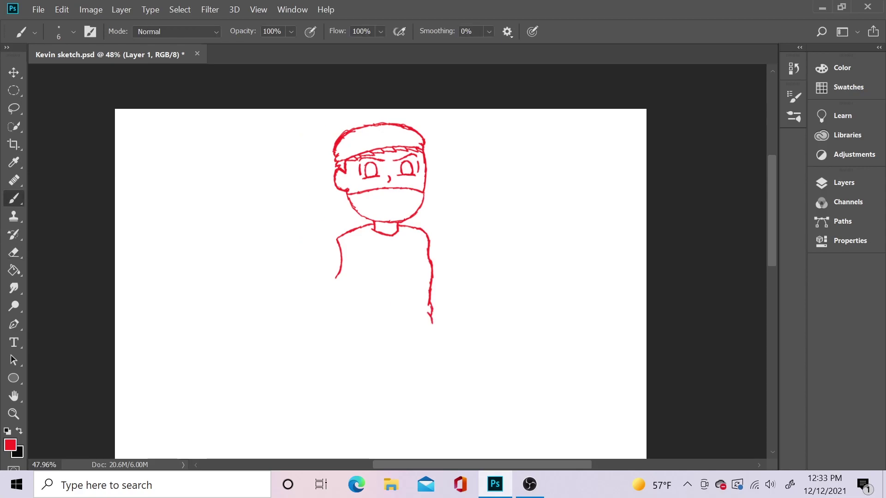
pyautogui.press('e')
pyautogui.press('b')
pyautogui.moveTo(432, 327); pyautogui.dragTo(434, 337)
# Extend the left body line down to the same waist height.
pyautogui.moveTo(336, 277)
pyautogui.mouseDown()
pyautogui.moveTo(345, 324)
pyautogui.moveTo(338, 290)
pyautogui.moveTo(344, 315)
pyautogui.mouseUp()
pyautogui.press('e')
pyautogui.press('b')
pyautogui.press('e')
pyautogui.press('b')
pyautogui.moveTo(342, 326); pyautogui.dragTo(342, 337)
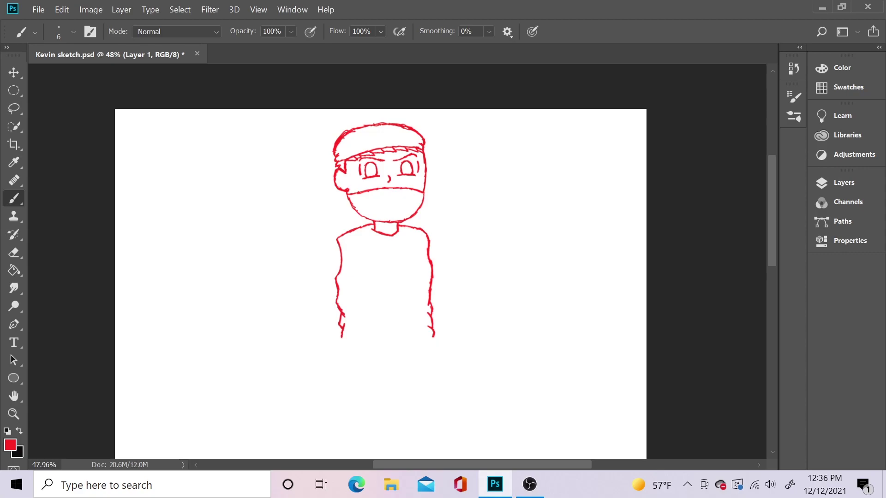
pyautogui.press('e')
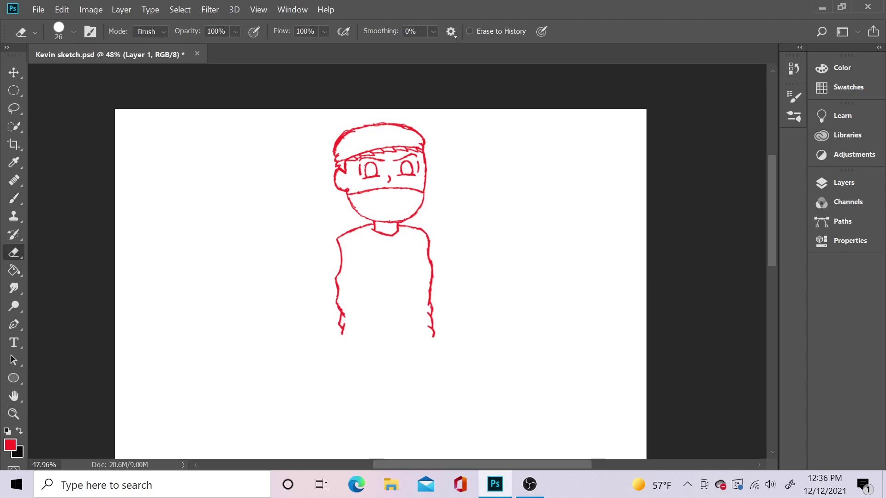
pyautogui.press('b')
# Draw the shirt's bottom edge on the left side.
pyautogui.moveTo(342, 334); pyautogui.dragTo(376, 336)
pyautogui.press('z')
pyautogui.moveTo(397, 236)
pyautogui.mouseDown()
pyautogui.moveTo(415, 235)
pyautogui.moveTo(406, 236)
pyautogui.mouseUp()
pyautogui.press('b')
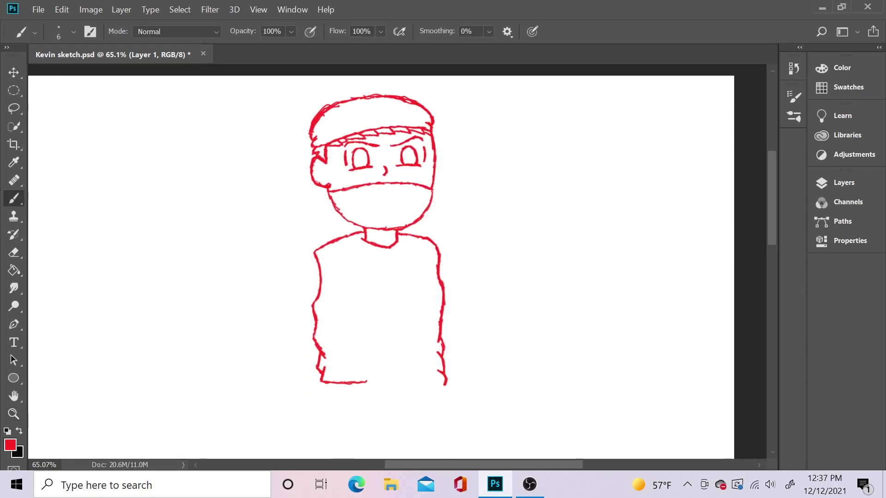
# Add a small curved belt knot shape at the shirt's bottom centre.
pyautogui.moveTo(385, 378)
pyautogui.mouseDown()
pyautogui.moveTo(392, 388)
pyautogui.moveTo(447, 382)
pyautogui.moveTo(429, 396)
pyautogui.moveTo(403, 395)
pyautogui.moveTo(444, 395)
pyautogui.mouseUp()
pyautogui.press('e')
pyautogui.press('b')
pyautogui.moveTo(380, 383)
pyautogui.mouseDown()
pyautogui.moveTo(378, 393)
pyautogui.moveTo(393, 393)
pyautogui.moveTo(381, 395)
pyautogui.mouseUp()
pyautogui.press('e')
pyautogui.press('b')
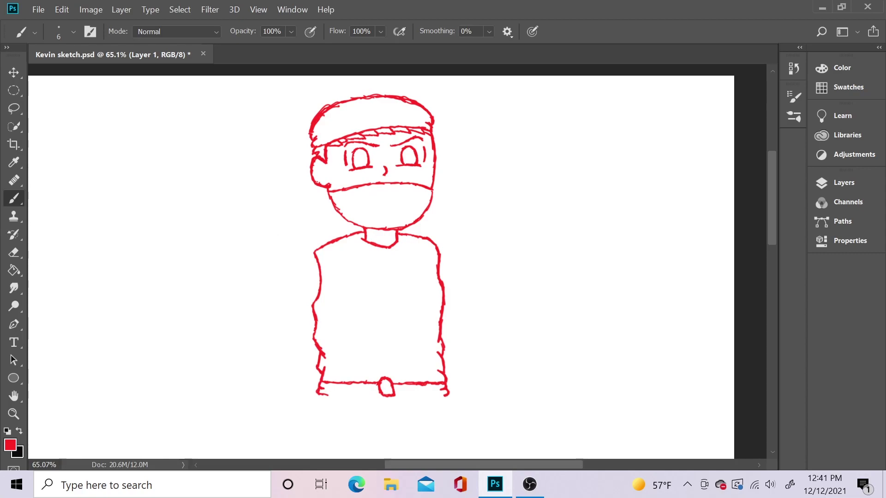
# Extend the bottom-left outline and resize the eraser for fine belt cleanup.
pyautogui.moveTo(324, 395)
pyautogui.mouseDown()
pyautogui.moveTo(353, 397)
pyautogui.moveTo(352, 428)
pyautogui.mouseUp()
pyautogui.press('e')
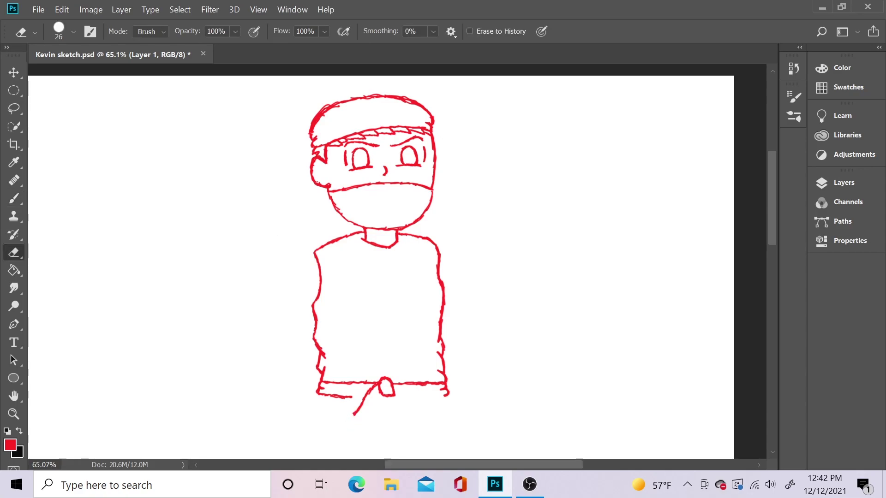
pyautogui.click(73, 31)
pyautogui.moveTo(92, 77)
pyautogui.mouseDown()
pyautogui.moveTo(108, 77)
pyautogui.moveTo(82, 76)
pyautogui.mouseUp()
pyautogui.click(73, 31)
pyautogui.moveTo(317, 414); pyautogui.dragTo(392, 414)
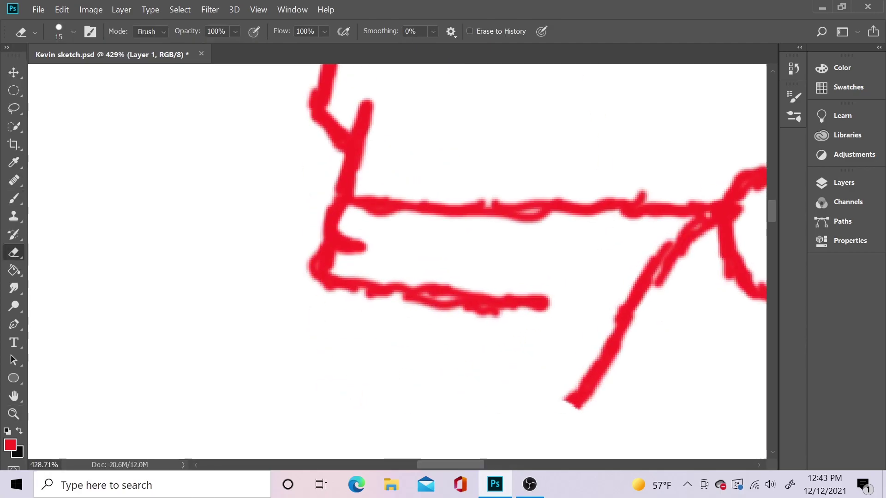
pyautogui.moveTo(443, 258); pyautogui.dragTo(323, 258)
# Draw the first belt tail hanging from the knot, tidying it with the eraser.
pyautogui.press('b')
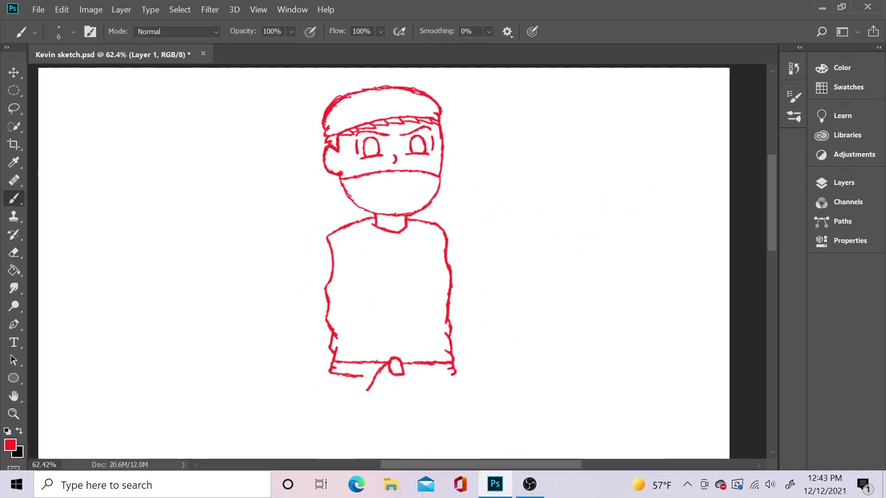
pyautogui.click(73, 31)
pyautogui.press('Return')
pyautogui.press('e')
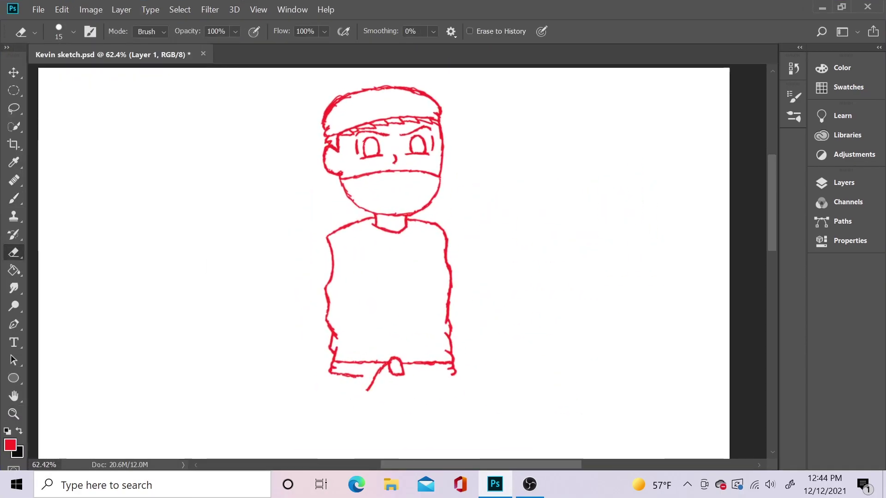
pyautogui.press('b')
pyautogui.moveTo(365, 393)
pyautogui.mouseDown()
pyautogui.moveTo(376, 372)
pyautogui.moveTo(358, 408)
pyautogui.moveTo(372, 404)
pyautogui.moveTo(390, 369)
pyautogui.mouseUp()
pyautogui.press('e')
pyautogui.press('b')
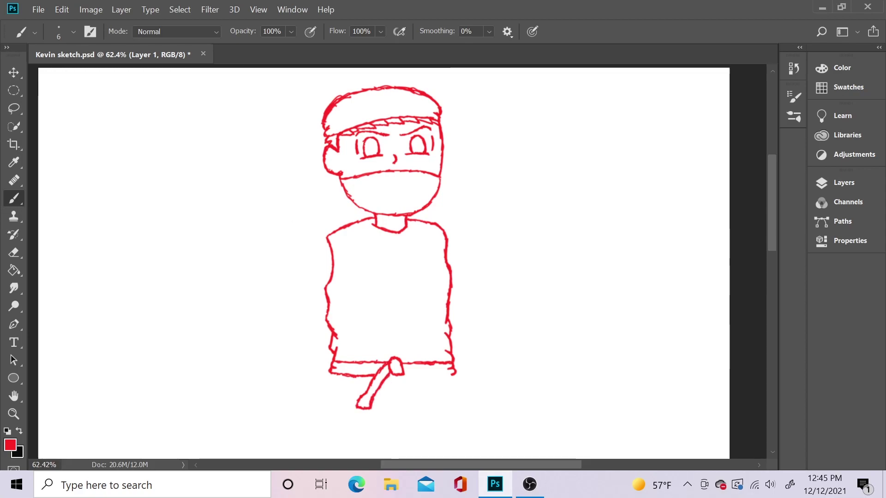
# Draw the second hanging belt tail, then zoom out to leave room for legs.
pyautogui.moveTo(401, 369)
pyautogui.mouseDown()
pyautogui.moveTo(427, 405)
pyautogui.moveTo(424, 391)
pyautogui.mouseUp()
pyautogui.press('e')
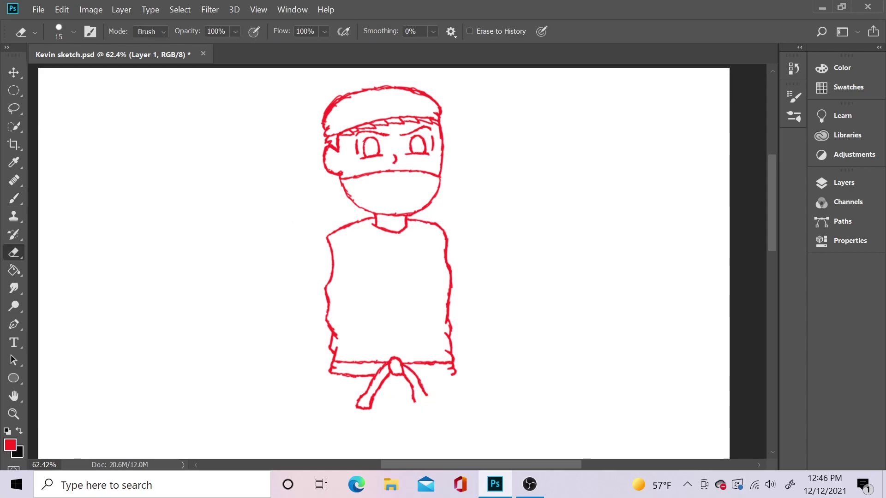
pyautogui.press('b')
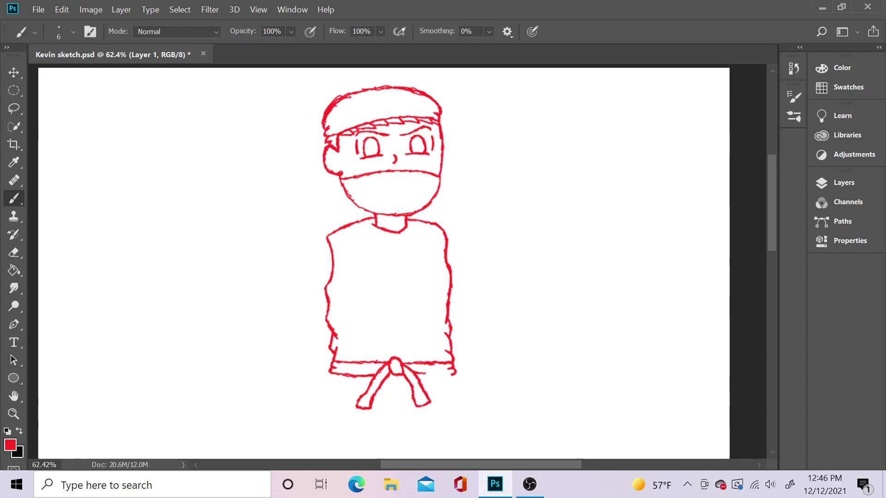
pyautogui.press('e')
pyautogui.press('b')
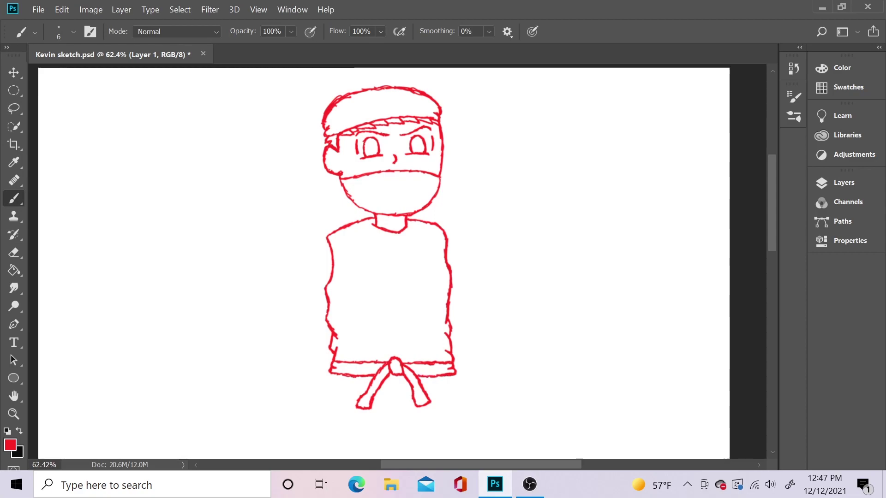
pyautogui.moveTo(383, 231); pyautogui.dragTo(322, 230)
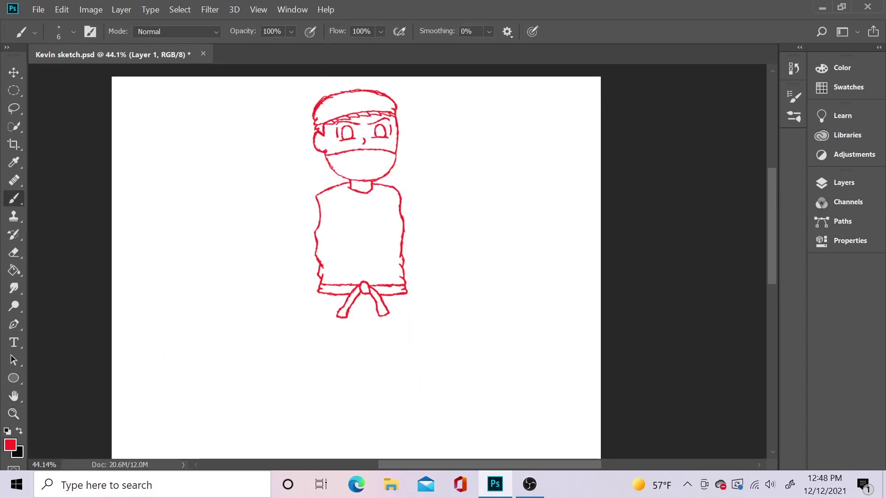
# Sketch the left pant leg's outer outline below the shirt, erasing its rough bottom.
pyautogui.moveTo(318, 290); pyautogui.dragTo(318, 298)
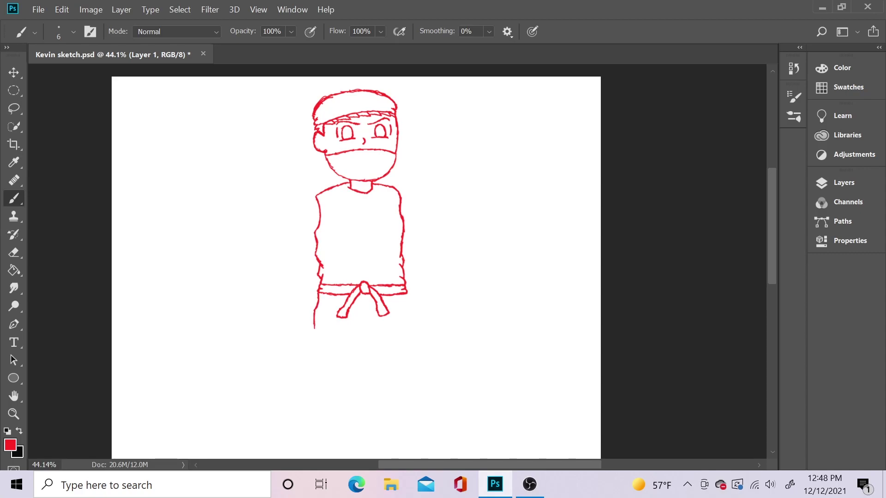
pyautogui.moveTo(314, 342)
pyautogui.mouseDown()
pyautogui.moveTo(315, 383)
pyautogui.moveTo(336, 396)
pyautogui.mouseUp()
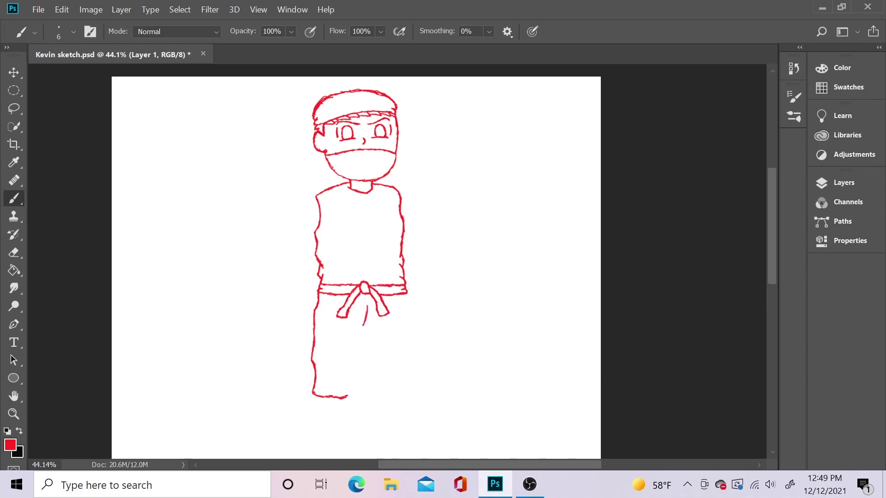
pyautogui.hotkey('ctrl', 'z')
pyautogui.press('e')
pyautogui.press('b')
pyautogui.moveTo(361, 341); pyautogui.dragTo(360, 345)
pyautogui.hotkey('ctrl', 'z')
pyautogui.press('e')
pyautogui.moveTo(341, 397); pyautogui.dragTo(363, 400)
pyautogui.press('b')
pyautogui.press('e')
pyautogui.press('b')
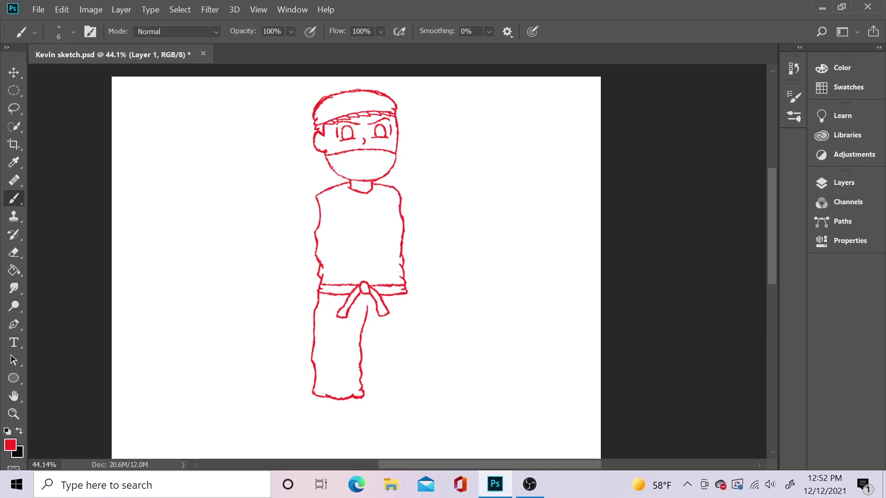
# Draw the inner edges of both pant legs down from the belt knot.
pyautogui.moveTo(373, 390); pyautogui.dragTo(416, 390)
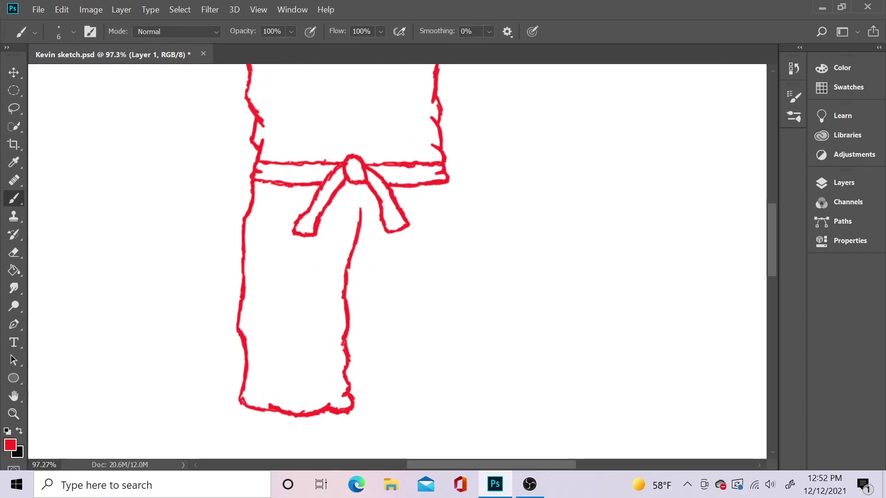
pyautogui.moveTo(346, 277); pyautogui.dragTo(356, 344)
pyautogui.press('e')
pyautogui.press('b')
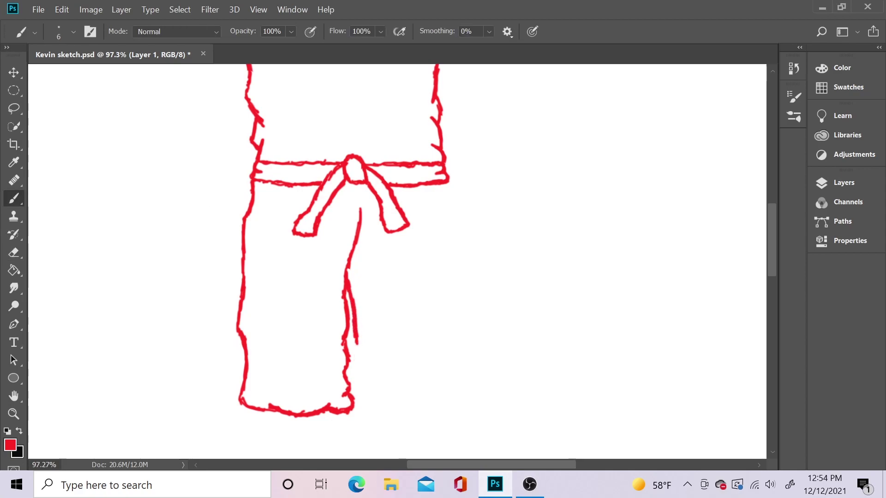
pyautogui.moveTo(356, 340); pyautogui.dragTo(363, 378)
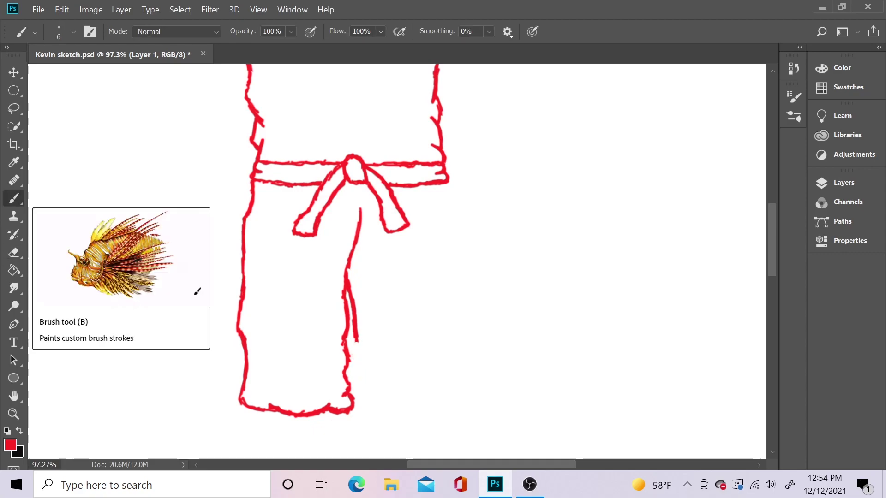
pyautogui.press('e')
pyautogui.moveTo(357, 345); pyautogui.dragTo(371, 422)
pyautogui.press('b')
pyautogui.press('e')
pyautogui.press('b')
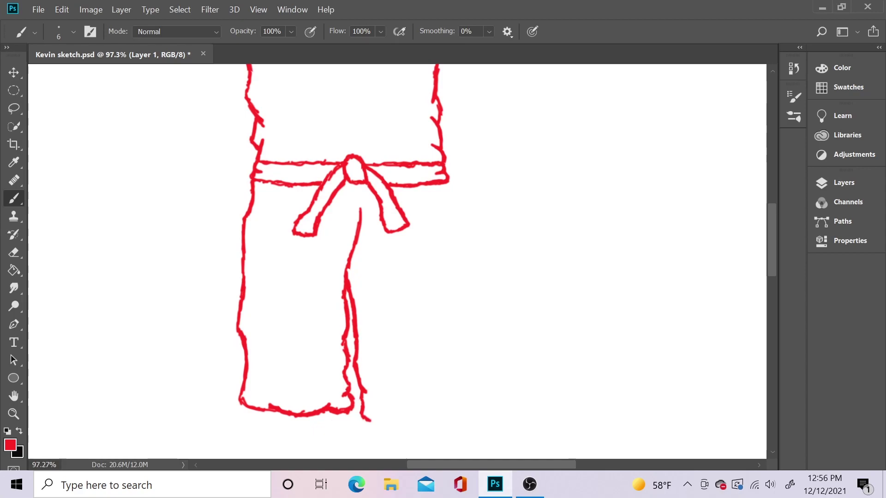
pyautogui.moveTo(372, 419); pyautogui.dragTo(440, 409)
pyautogui.press('e')
pyautogui.press('b')
# Draw the right pant leg's outer edge from the belt and its bottom hem.
pyautogui.moveTo(449, 188)
pyautogui.mouseDown()
pyautogui.moveTo(461, 262)
pyautogui.moveTo(453, 372)
pyautogui.mouseUp()
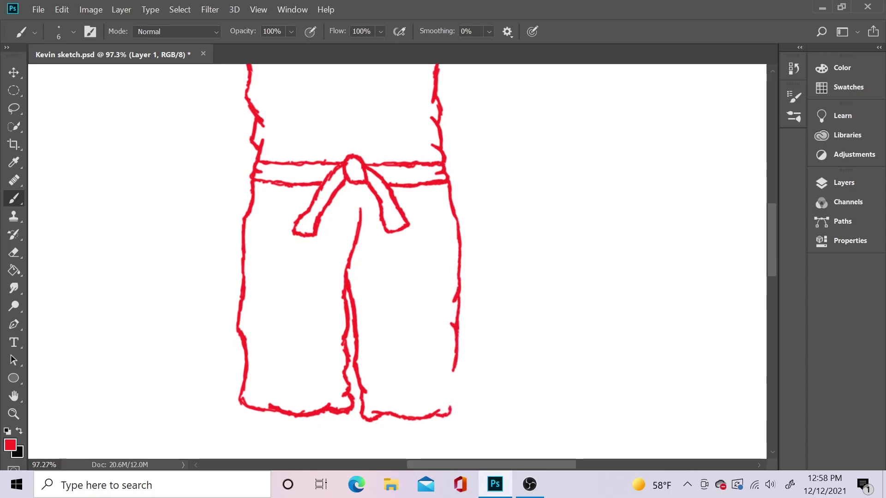
pyautogui.press('e')
pyautogui.press('b')
pyautogui.moveTo(439, 415); pyautogui.dragTo(457, 362)
pyautogui.press('e')
pyautogui.moveTo(447, 409)
pyautogui.mouseDown()
pyautogui.moveTo(457, 350)
pyautogui.moveTo(422, 418)
pyautogui.mouseUp()
pyautogui.press('b')
pyautogui.press('e')
pyautogui.press('b')
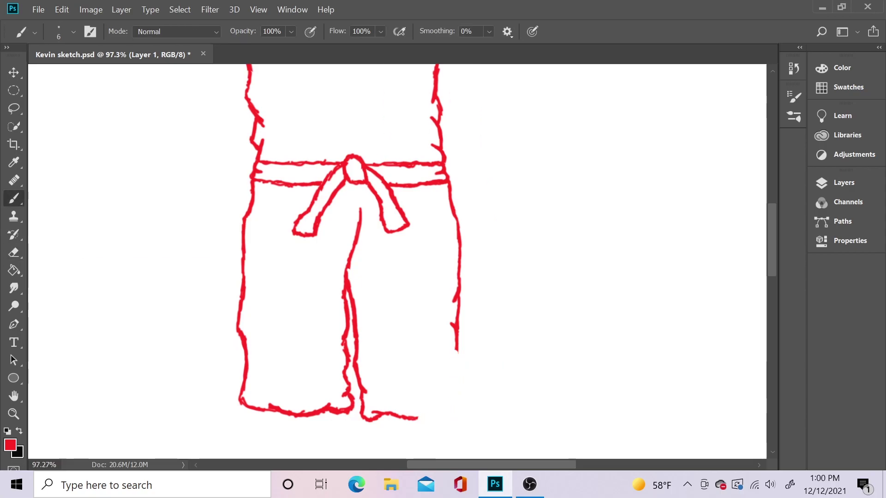
pyautogui.press('e')
pyautogui.press('b')
pyautogui.moveTo(456, 355)
pyautogui.mouseDown()
pyautogui.moveTo(458, 236)
pyautogui.moveTo(448, 300)
pyautogui.mouseUp()
pyautogui.press('e')
# Extend the right leg's outer edge downward and join it to the hem.
pyautogui.click(14, 198)
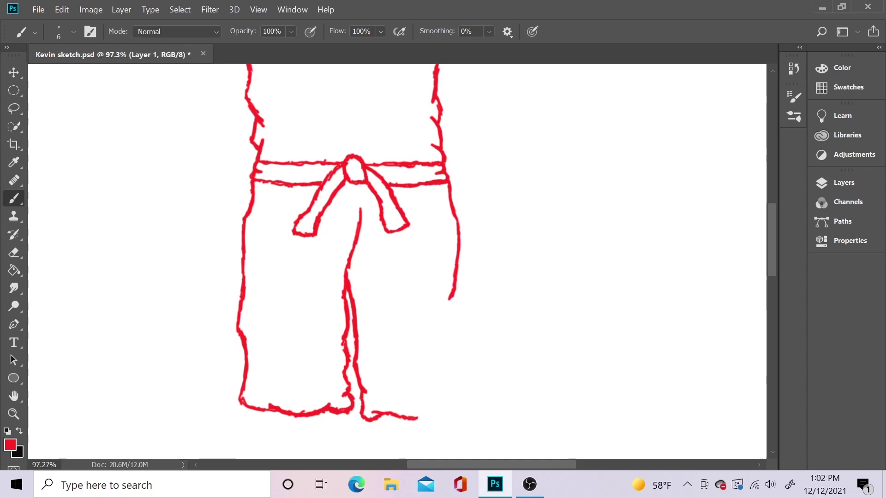
pyautogui.moveTo(450, 297); pyautogui.dragTo(453, 324)
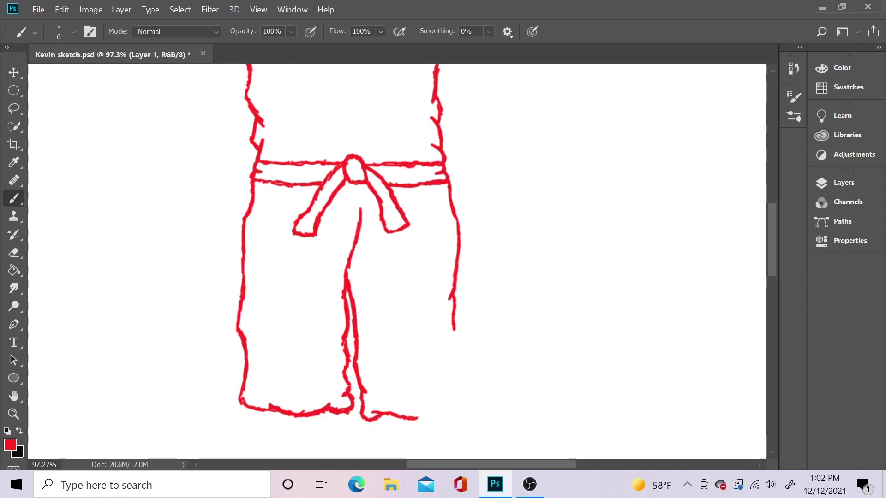
pyautogui.moveTo(454, 330)
pyautogui.mouseDown()
pyautogui.moveTo(457, 348)
pyautogui.moveTo(456, 269)
pyautogui.moveTo(460, 382)
pyautogui.moveTo(448, 418)
pyautogui.mouseUp()
pyautogui.press('e')
pyautogui.press('b')
pyautogui.press('e')
pyautogui.press('b')
pyautogui.moveTo(417, 418); pyautogui.dragTo(454, 413)
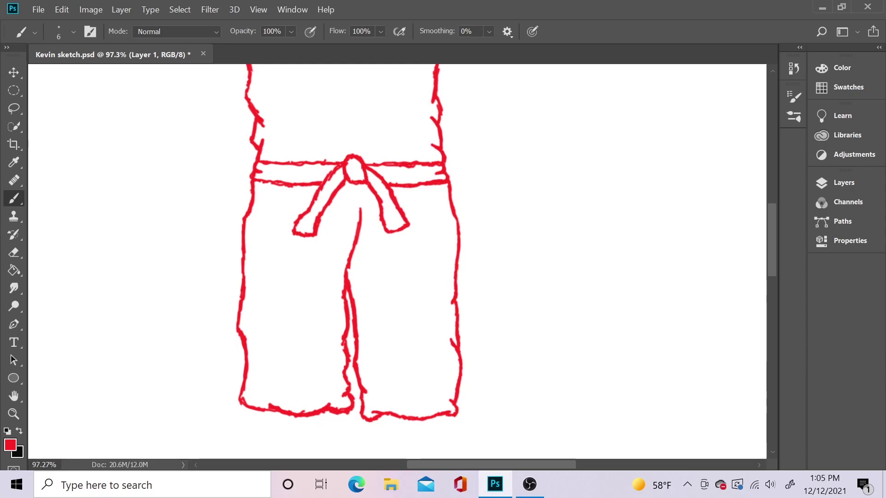
# Erase the left pant leg's bottom edge and redraw it lower down.
pyautogui.press('z')
pyautogui.scroll(-5, 397, 258)
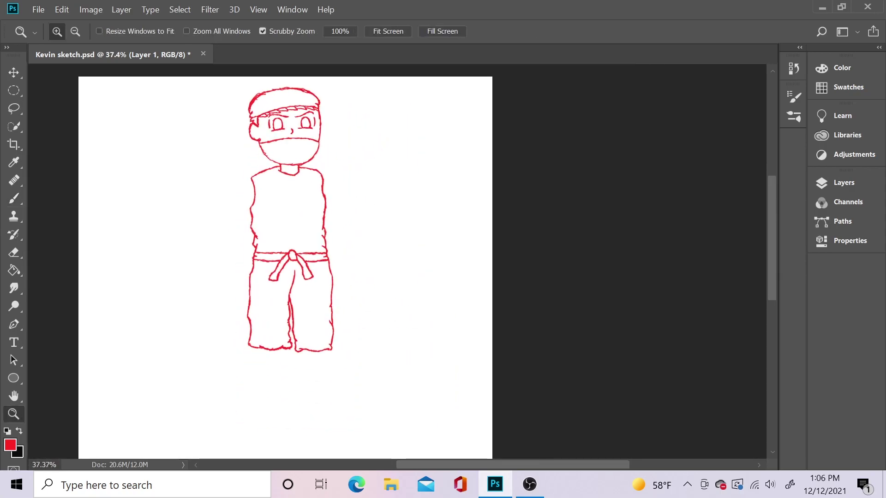
pyautogui.scroll(3, 359, 245)
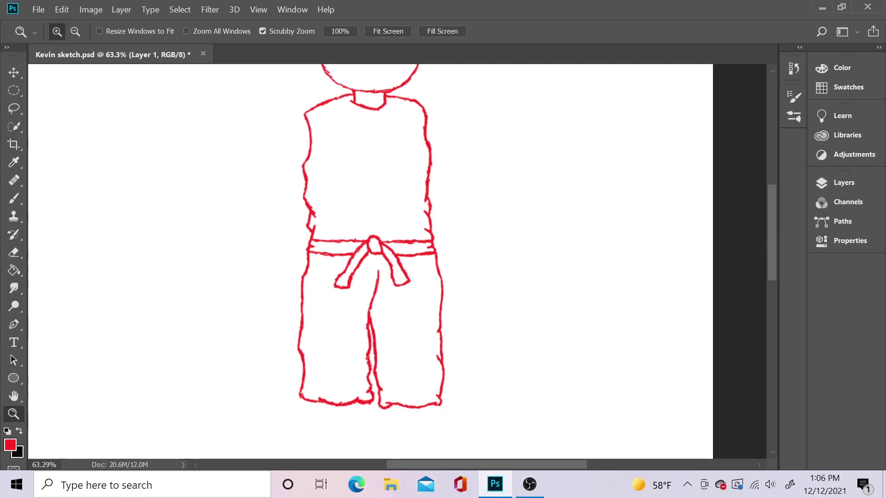
pyautogui.scroll(-3, 369, 258)
pyautogui.scroll(2, 351, 250)
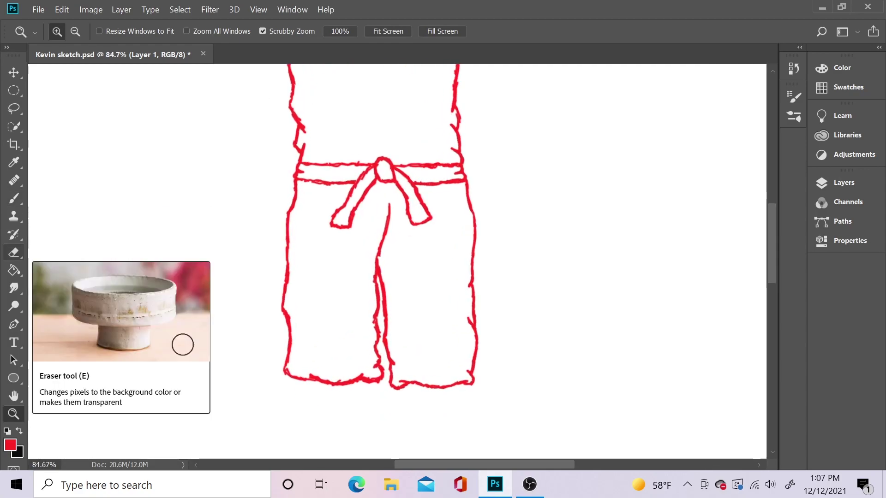
pyautogui.click(13, 253)
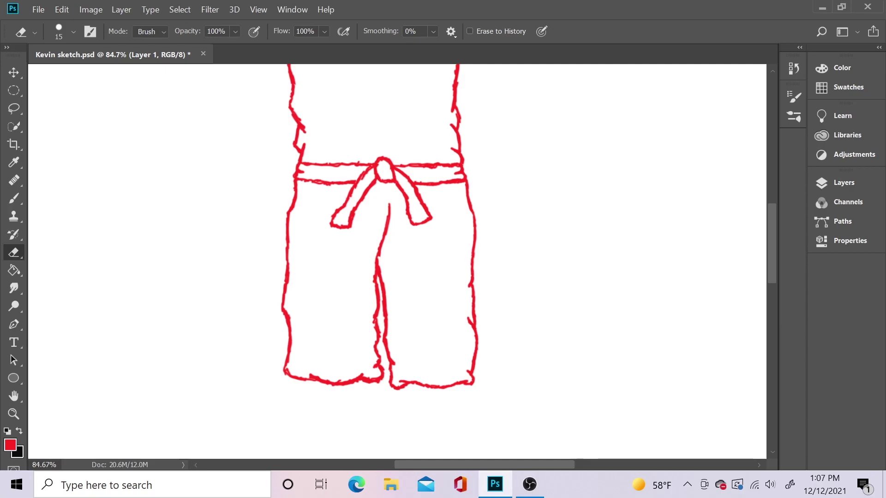
pyautogui.scroll(-1, 351, 249)
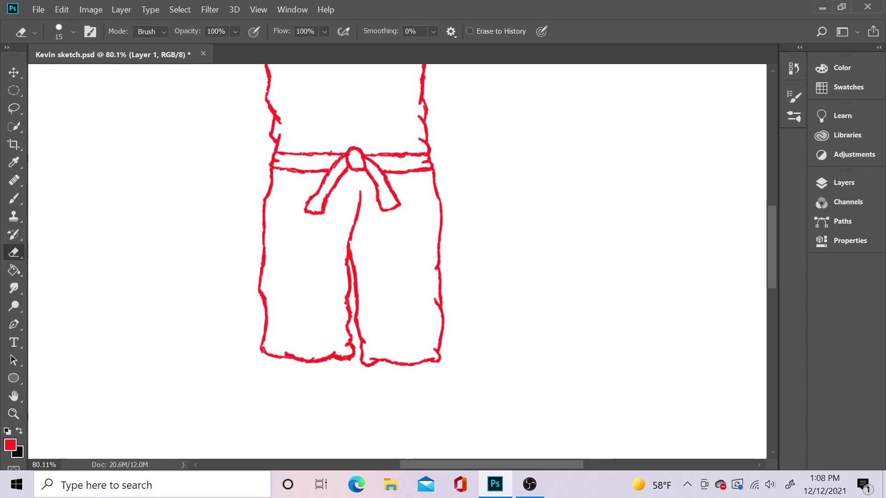
pyautogui.moveTo(337, 359)
pyautogui.mouseDown()
pyautogui.moveTo(261, 352)
pyautogui.moveTo(346, 335)
pyautogui.mouseUp()
pyautogui.press('b')
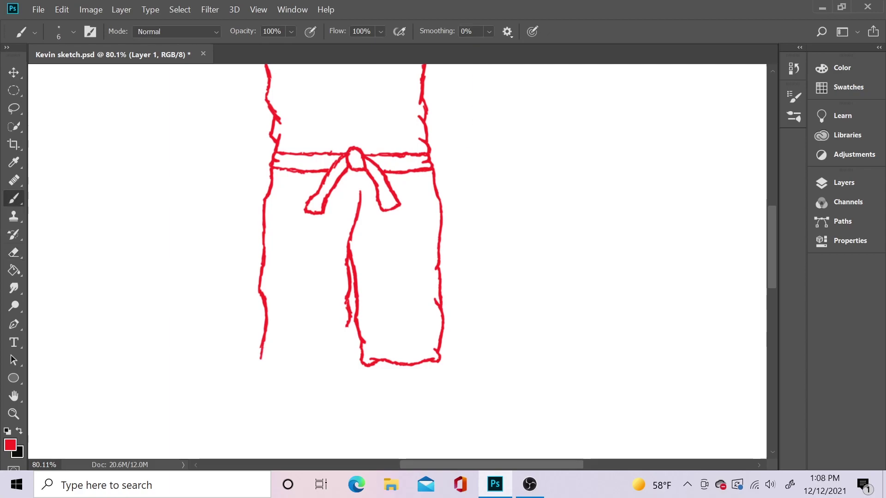
pyautogui.moveTo(263, 342)
pyautogui.mouseDown()
pyautogui.moveTo(280, 379)
pyautogui.moveTo(345, 369)
pyautogui.moveTo(347, 321)
pyautogui.mouseUp()
# Redraw the right pant leg's inner line and extend its hem.
pyautogui.press('e')
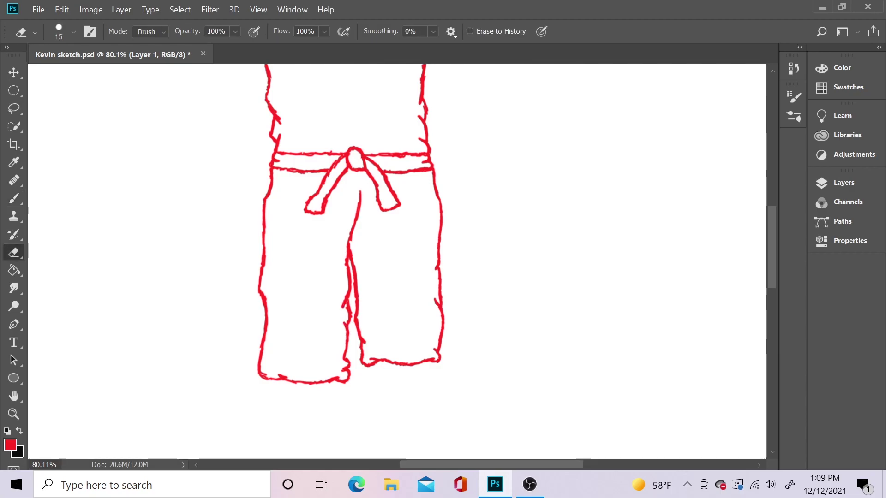
pyautogui.moveTo(362, 362); pyautogui.dragTo(443, 323)
pyautogui.press('e')
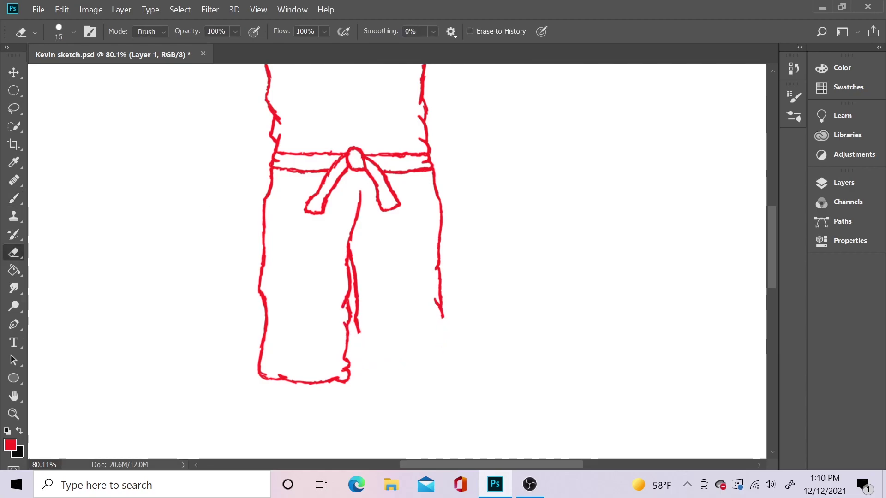
pyautogui.press('b')
pyautogui.moveTo(362, 367)
pyautogui.mouseDown()
pyautogui.moveTo(351, 321)
pyautogui.moveTo(356, 377)
pyautogui.moveTo(403, 389)
pyautogui.mouseUp()
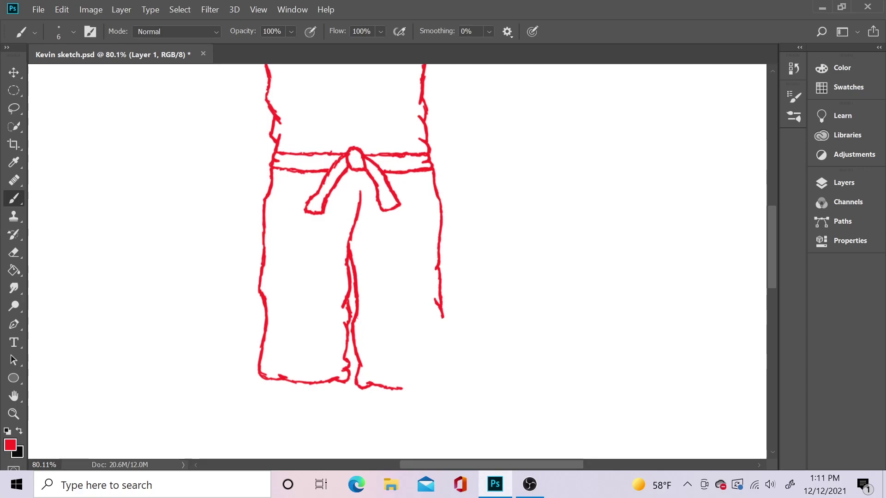
pyautogui.moveTo(402, 389)
pyautogui.mouseDown()
pyautogui.moveTo(417, 390)
pyautogui.moveTo(429, 375)
pyautogui.mouseUp()
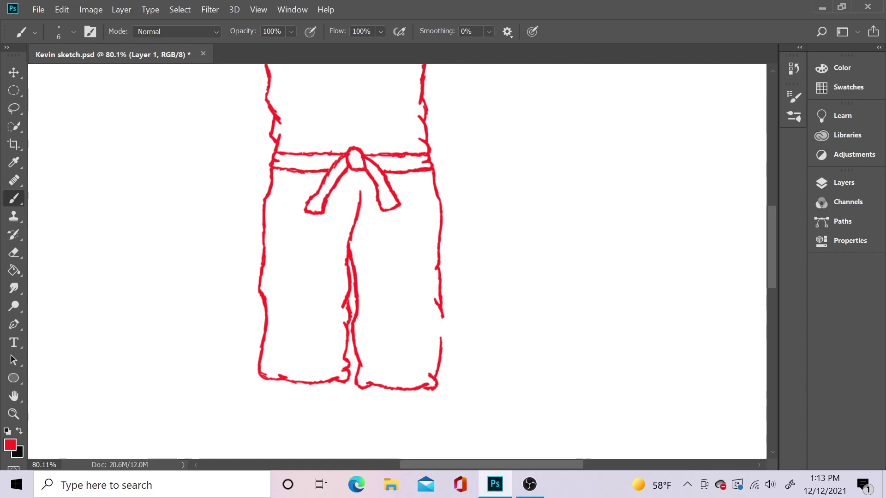
# Draw the right trouser leg's outer edge, erasing stray marks along it.
pyautogui.press('e')
pyautogui.press('b')
pyautogui.moveTo(436, 380); pyautogui.dragTo(432, 262)
pyautogui.press('e')
pyautogui.press('b')
pyautogui.press('e')
pyautogui.press('b')
pyautogui.press('e')
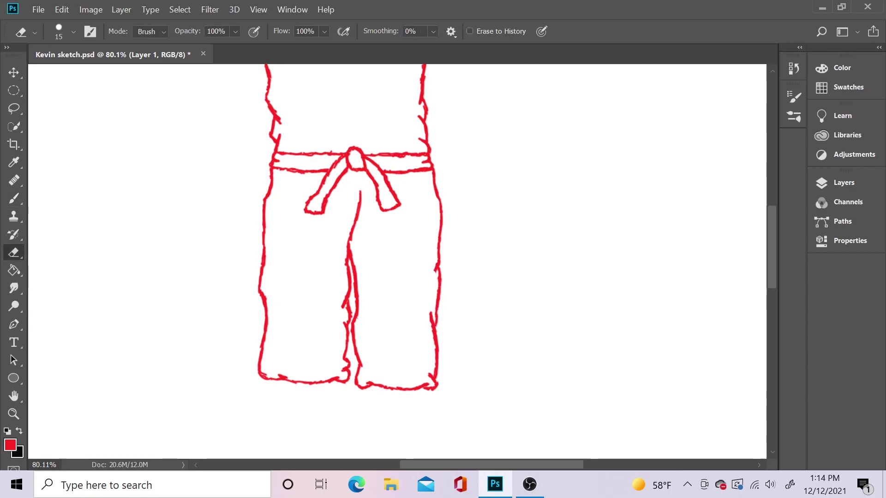
pyautogui.press('b')
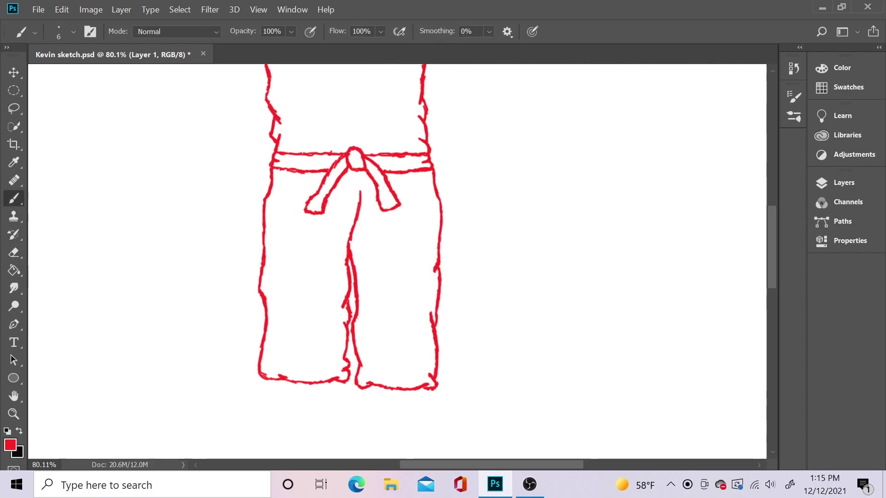
# Draw both arms beside the torso, with the left hand near the belt.
pyautogui.scroll(5, 397, 262)
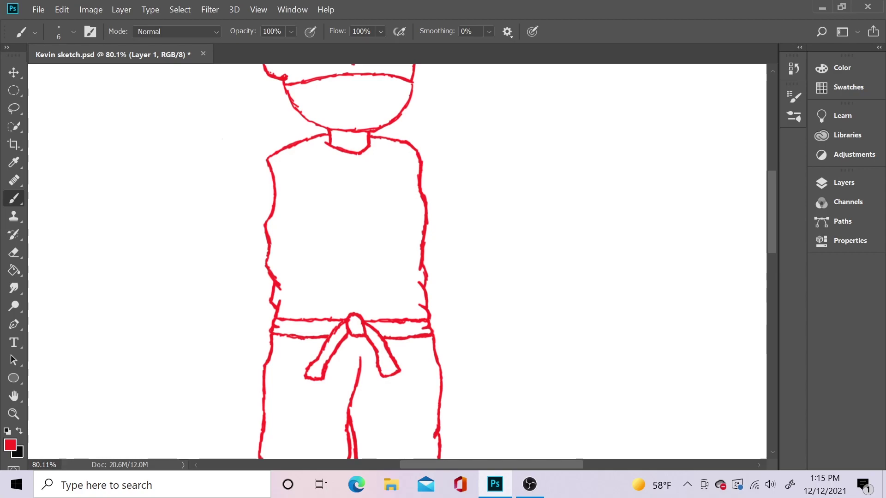
pyautogui.moveTo(416, 149)
pyautogui.mouseDown()
pyautogui.moveTo(441, 165)
pyautogui.moveTo(452, 189)
pyautogui.moveTo(464, 272)
pyautogui.moveTo(465, 307)
pyautogui.moveTo(440, 366)
pyautogui.mouseUp()
pyautogui.hotkey('ctrl', 'z')
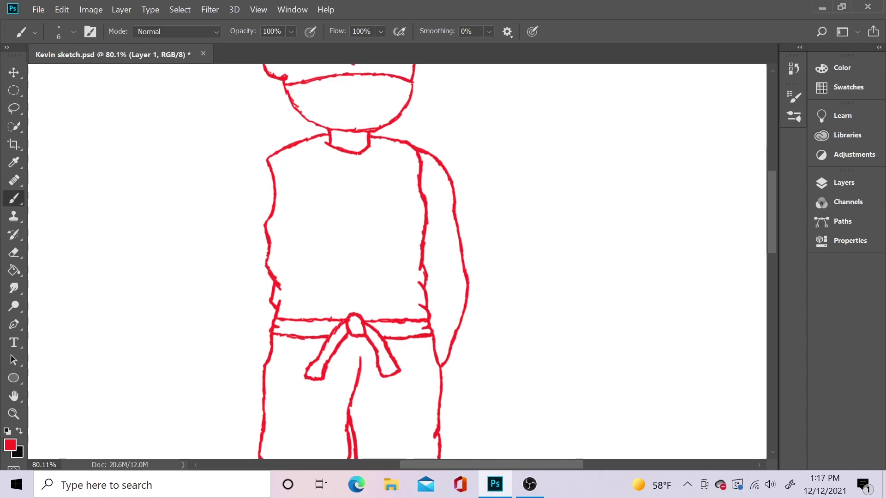
pyautogui.moveTo(267, 330); pyautogui.dragTo(242, 268)
pyautogui.moveTo(265, 223); pyautogui.dragTo(236, 269)
pyautogui.moveTo(267, 159)
pyautogui.mouseDown()
pyautogui.moveTo(231, 175)
pyautogui.moveTo(200, 275)
pyautogui.moveTo(231, 336)
pyautogui.moveTo(263, 368)
pyautogui.mouseUp()
pyautogui.moveTo(202, 292); pyautogui.dragTo(234, 336)
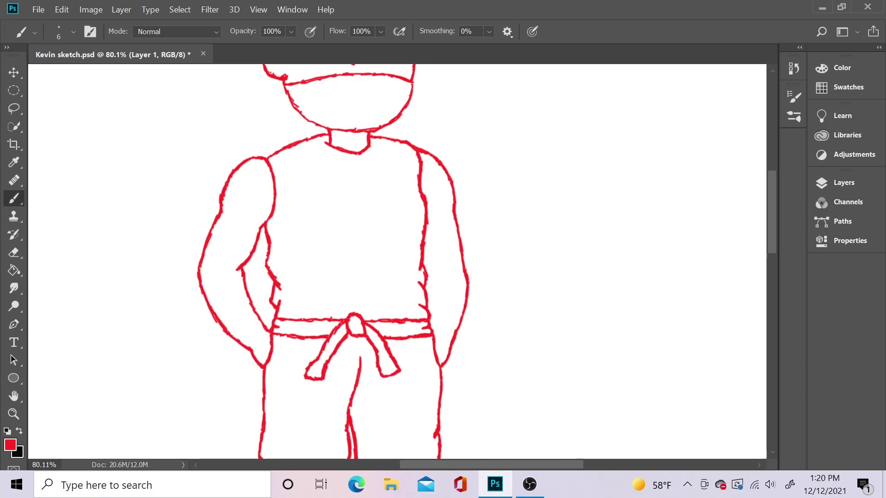
# Draw two headband tails flowing out from the back of the head.
pyautogui.press('z')
pyautogui.moveTo(415, 184); pyautogui.dragTo(323, 184)
pyautogui.moveTo(461, 185); pyautogui.dragTo(600, 184)
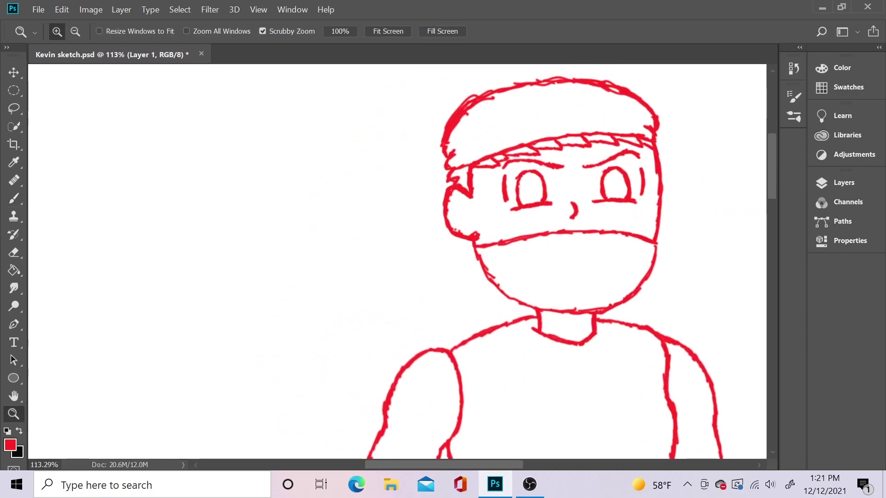
pyautogui.press('b')
pyautogui.moveTo(471, 249)
pyautogui.mouseDown()
pyautogui.moveTo(402, 356)
pyautogui.moveTo(367, 349)
pyautogui.moveTo(422, 269)
pyautogui.moveTo(365, 351)
pyautogui.mouseUp()
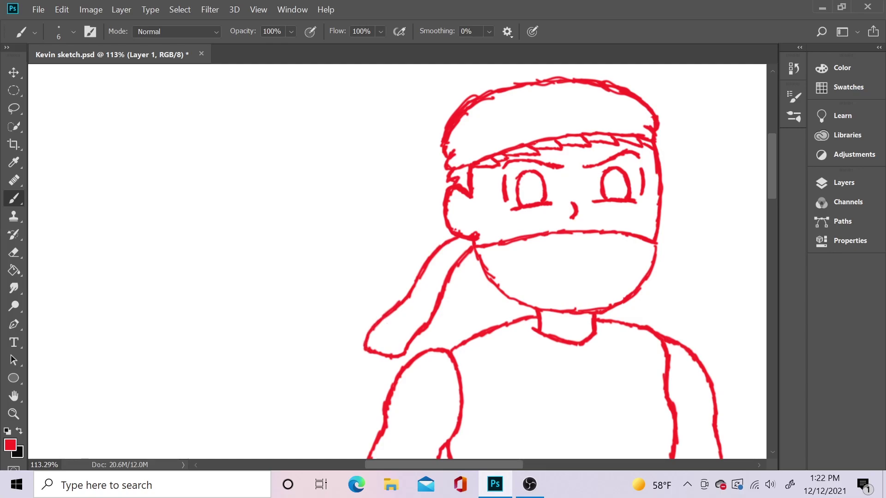
pyautogui.moveTo(419, 271)
pyautogui.mouseDown()
pyautogui.moveTo(325, 317)
pyautogui.moveTo(316, 300)
pyautogui.moveTo(354, 277)
pyautogui.moveTo(431, 253)
pyautogui.mouseUp()
# Draw the left foot and its toes below the trouser hem.
pyautogui.press('z')
pyautogui.scroll(-2, 396, 262)
pyautogui.scroll(2, 397, 262)
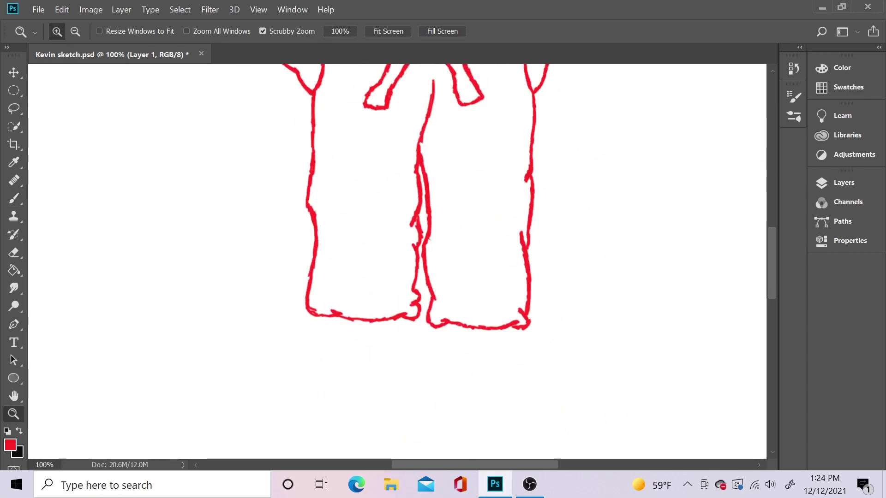
pyautogui.press('b')
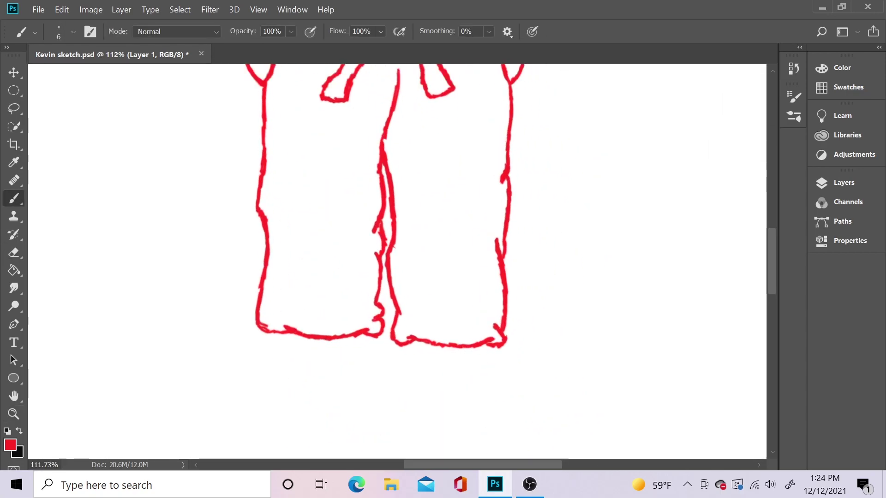
pyautogui.moveTo(297, 333); pyautogui.dragTo(300, 410)
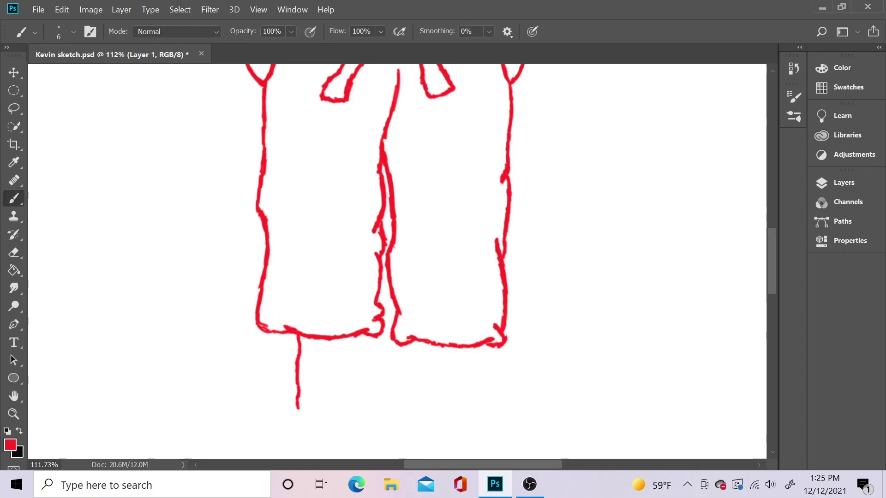
pyautogui.hotkey('ctrl', 'z')
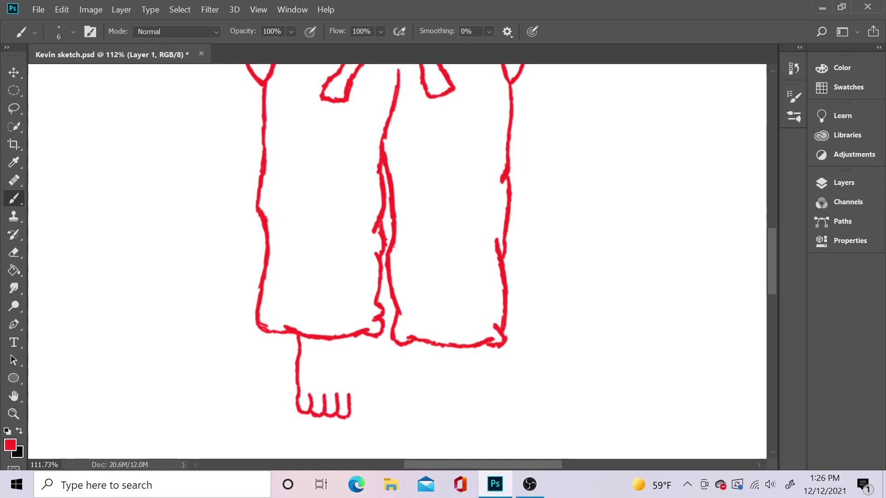
pyautogui.moveTo(359, 418)
pyautogui.mouseDown()
pyautogui.moveTo(367, 407)
pyautogui.moveTo(351, 347)
pyautogui.mouseUp()
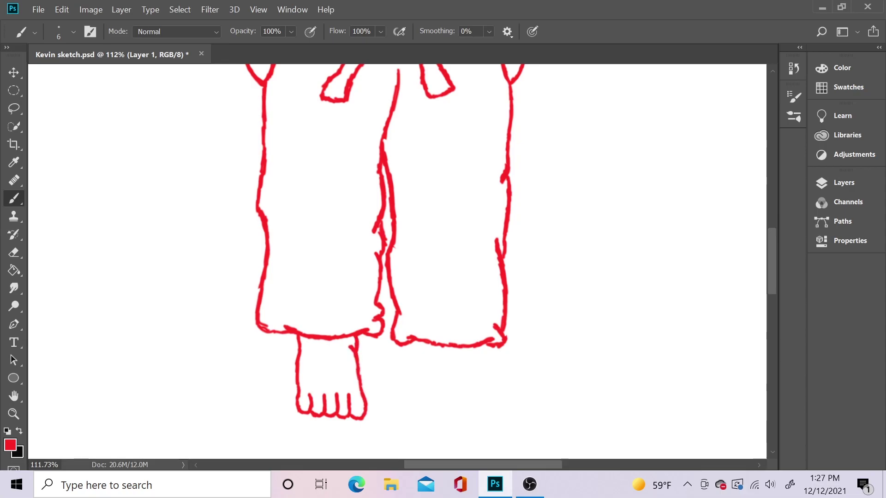
# Redraw the toes and the bottom of the foot curling into a toe.
pyautogui.press('z')
pyautogui.moveTo(256, 270); pyautogui.dragTo(217, 270)
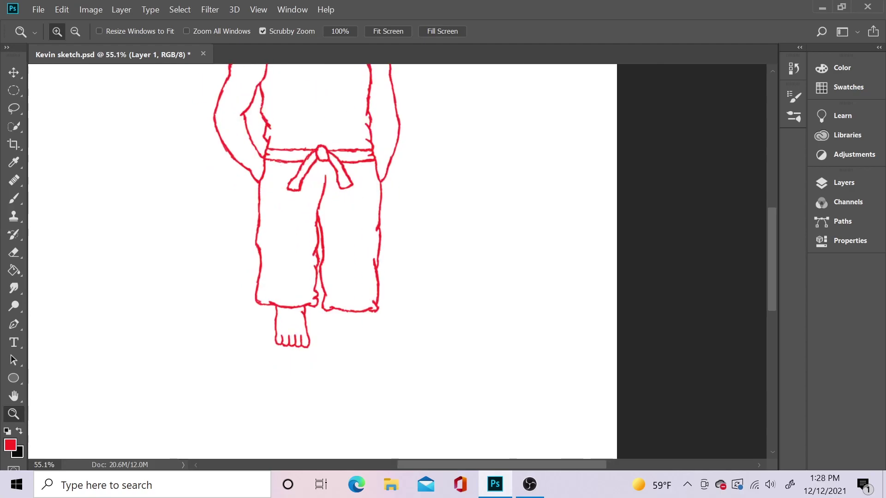
pyautogui.moveTo(355, 324); pyautogui.dragTo(387, 324)
pyautogui.press('e')
pyautogui.moveTo(249, 346)
pyautogui.mouseDown()
pyautogui.moveTo(289, 342)
pyautogui.moveTo(291, 327)
pyautogui.mouseUp()
pyautogui.press('b')
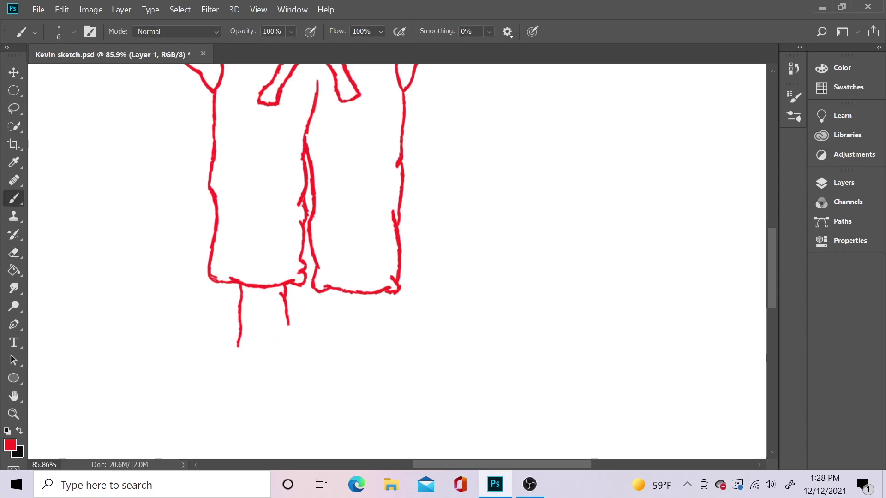
pyautogui.moveTo(250, 363)
pyautogui.mouseDown()
pyautogui.moveTo(248, 350)
pyautogui.moveTo(273, 364)
pyautogui.moveTo(284, 350)
pyautogui.moveTo(299, 365)
pyautogui.mouseUp()
pyautogui.press('e')
pyautogui.press('b')
pyautogui.press('e')
pyautogui.press('b')
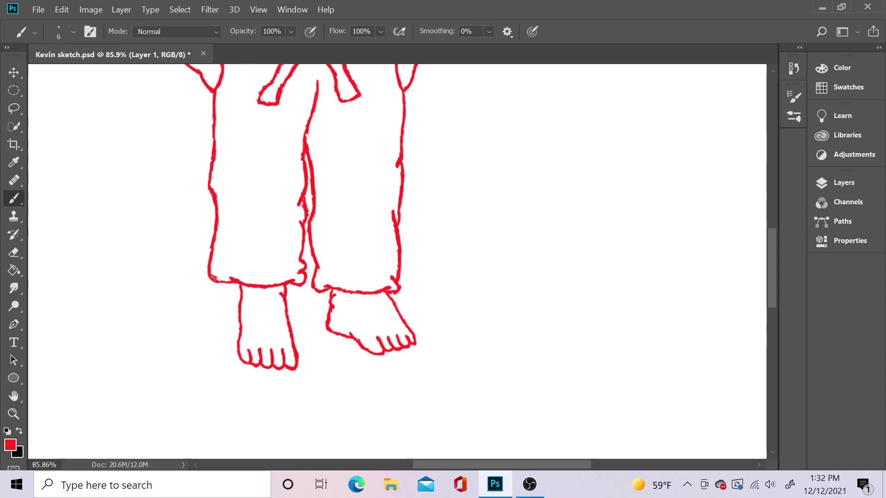
# Clean up stray marks on the feet outlines and zoom in on the feet.
pyautogui.press('e')
pyautogui.press('b')
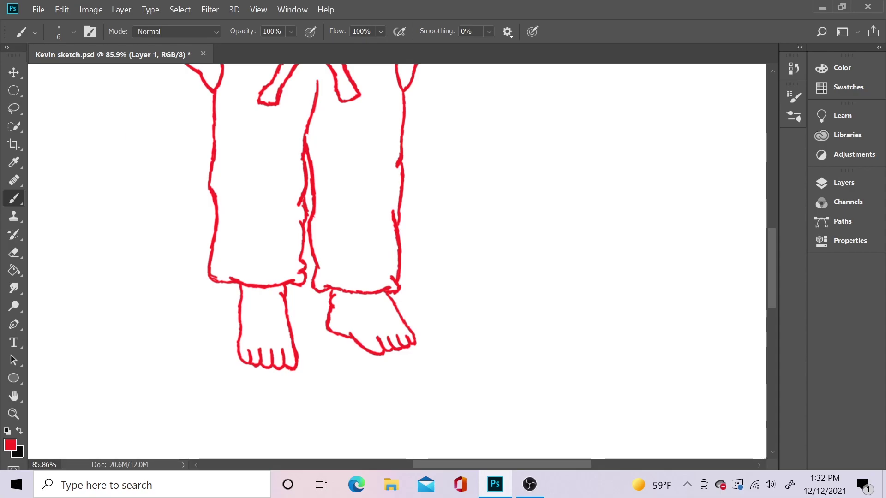
pyautogui.press('e')
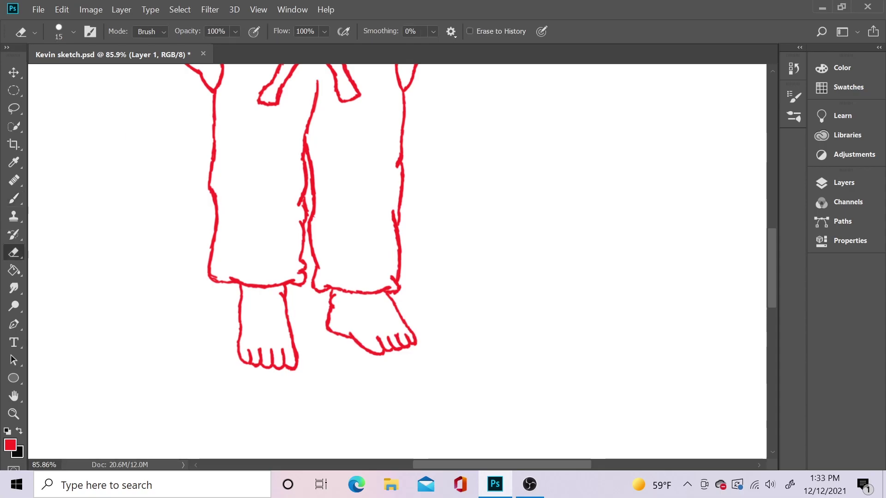
pyautogui.press('b')
pyautogui.press('e')
pyautogui.press('b')
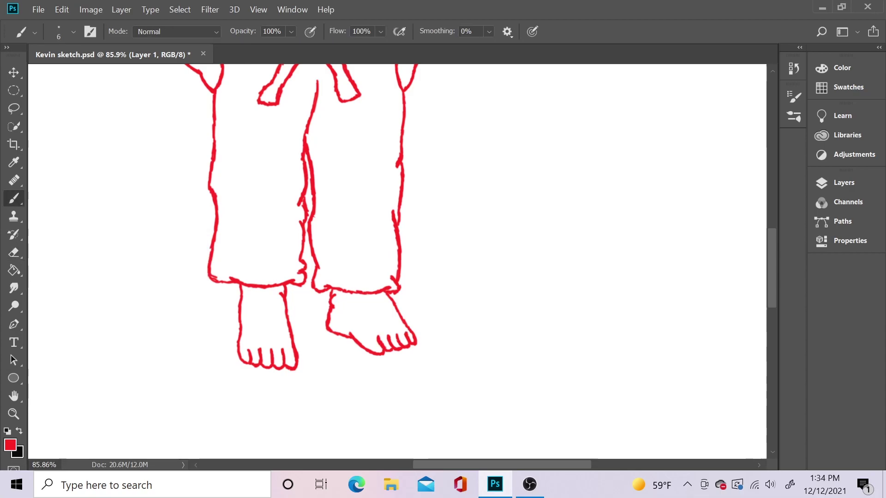
pyautogui.press('z')
pyautogui.moveTo(369, 277); pyautogui.dragTo(300, 277)
pyautogui.moveTo(323, 323); pyautogui.dragTo(415, 323)
# Fix the foot outline gap at the ankle, then fit the page in view.
pyautogui.press('e')
pyautogui.moveTo(454, 286); pyautogui.dragTo(470, 330)
pyautogui.press('b')
pyautogui.moveTo(427, 281); pyautogui.dragTo(480, 337)
pyautogui.press('z')
pyautogui.hotkey('ctrl', '0')
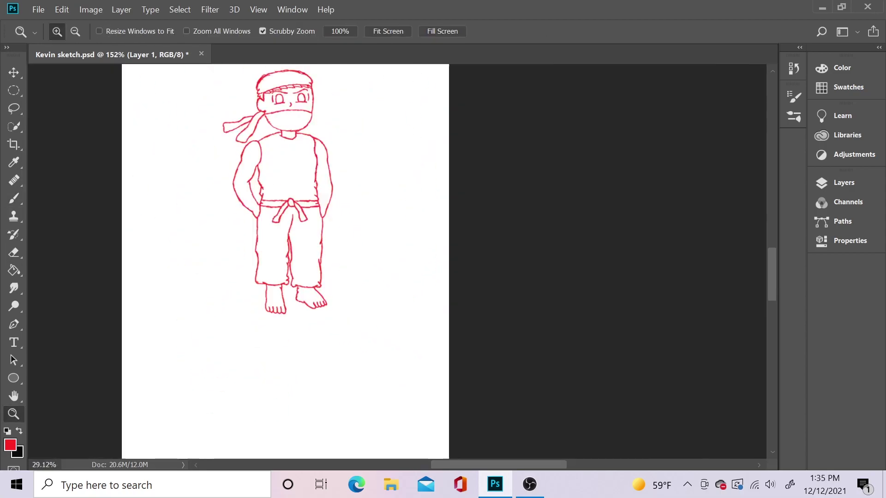
pyautogui.scroll(2, 285, 258)
pyautogui.scroll(1, 285, 264)
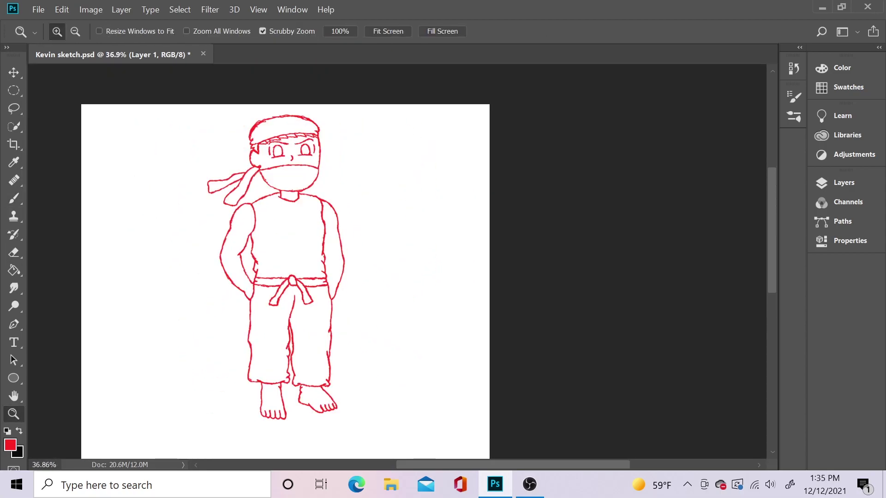
pyautogui.hotkey('ctrl', '0')
# Scale the whole figure up with Free Transform and centre it on the page.
pyautogui.click(38, 10)
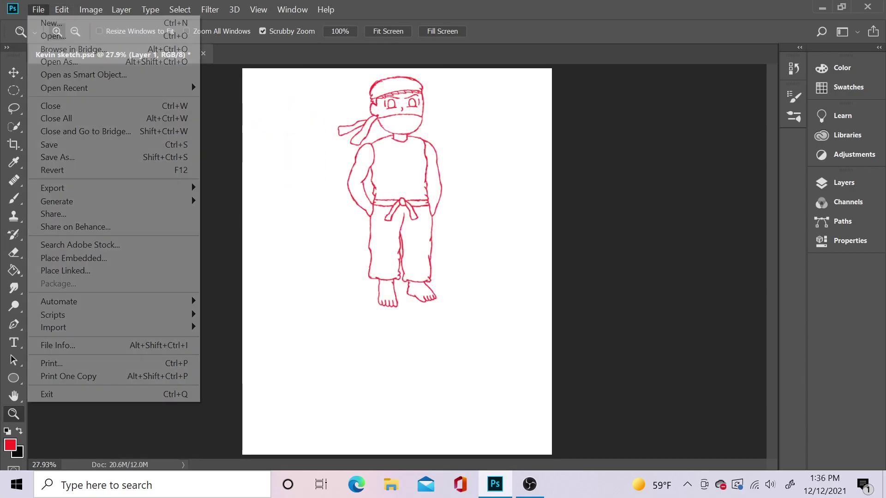
pyautogui.hotkey('ctrl', 't')
pyautogui.moveTo(437, 240); pyautogui.dragTo(431, 239)
pyautogui.moveTo(431, 355); pyautogui.dragTo(450, 406)
pyautogui.moveTo(383, 239); pyautogui.dragTo(390, 261)
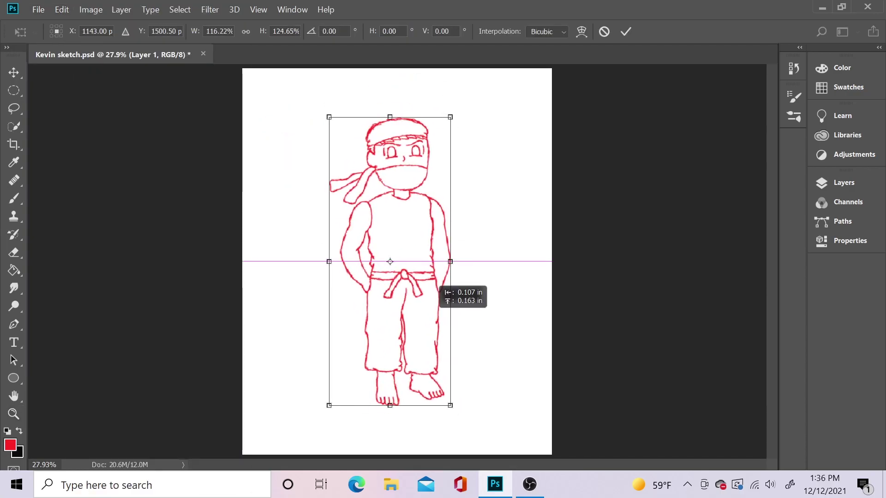
pyautogui.moveTo(459, 413); pyautogui.dragTo(461, 415)
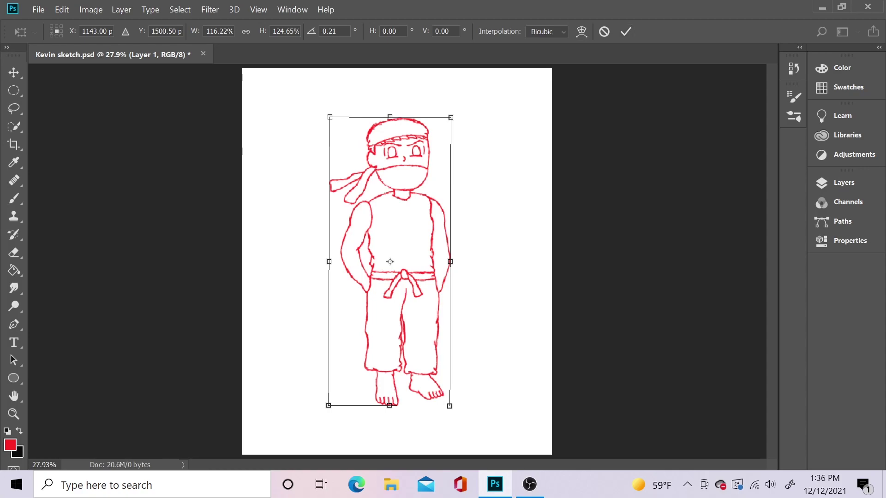
pyautogui.moveTo(389, 406)
pyautogui.mouseDown()
pyautogui.moveTo(389, 423)
pyautogui.moveTo(389, 376)
pyautogui.moveTo(390, 394)
pyautogui.mouseUp()
pyautogui.press('Return')
# Zoom in on the face and back out to review the enlarged figure.
pyautogui.press('z')
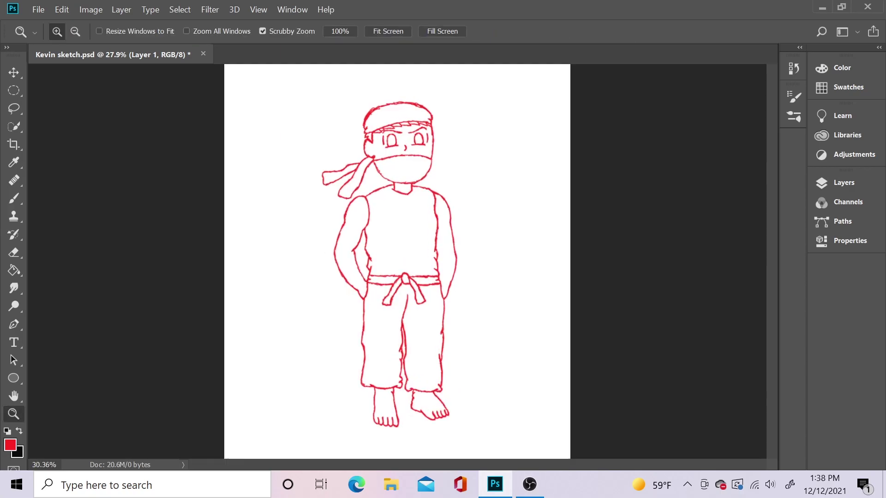
pyautogui.moveTo(402, 129); pyautogui.dragTo(425, 129)
pyautogui.press('e')
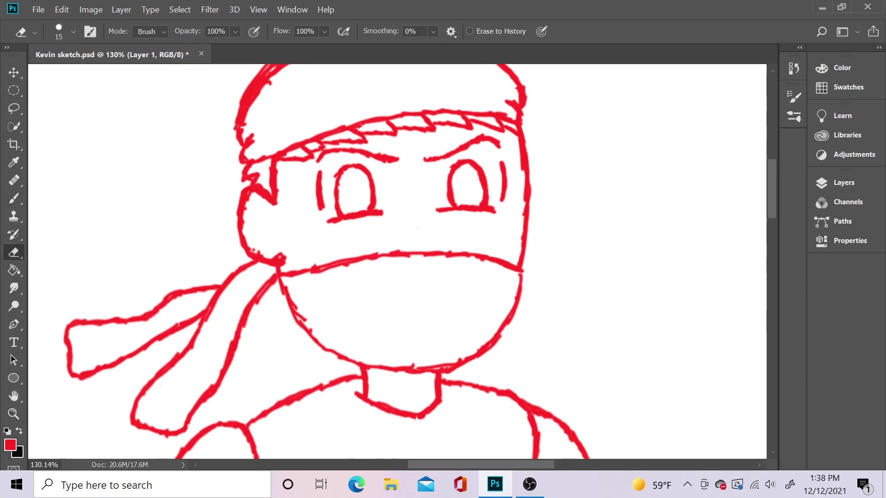
pyautogui.press('b')
pyautogui.press('z')
pyautogui.moveTo(414, 230); pyautogui.dragTo(350, 231)
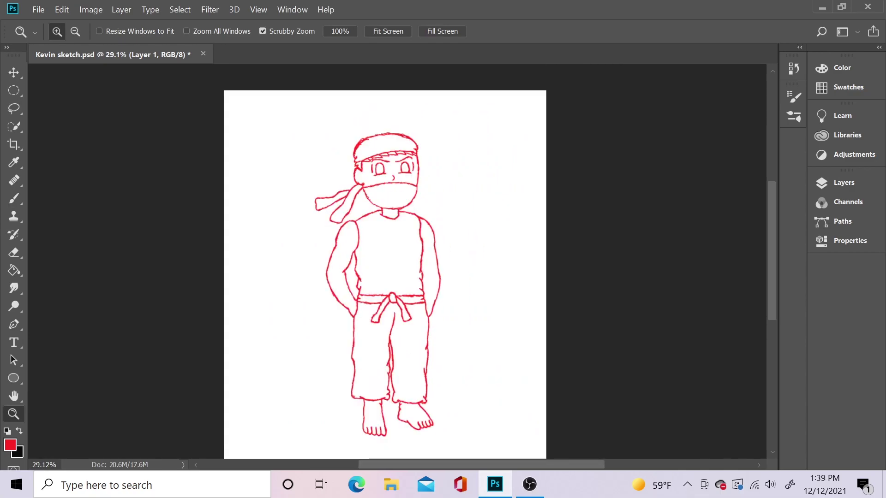
# Zoom into the face and erase the uneven mask line and the nose tip.
pyautogui.moveTo(387, 165); pyautogui.dragTo(424, 165)
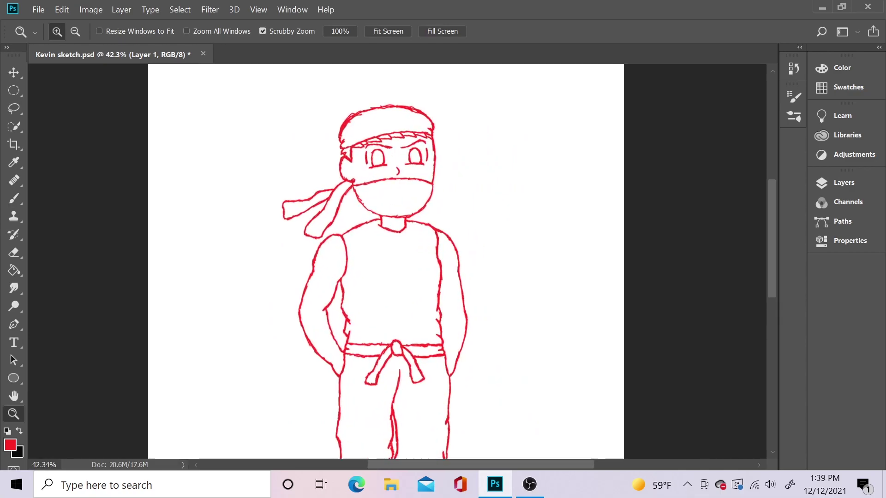
pyautogui.press('e')
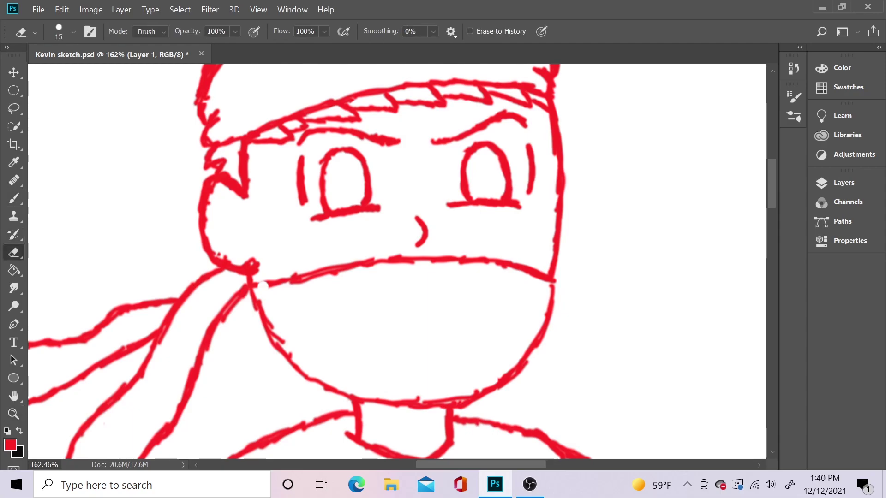
pyautogui.moveTo(262, 285); pyautogui.dragTo(418, 256)
pyautogui.press('b')
pyautogui.press('e')
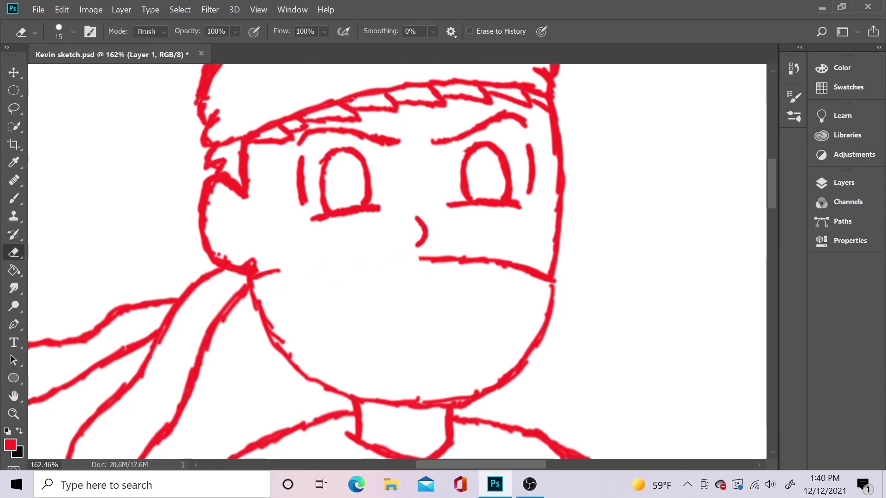
pyautogui.press('b')
pyautogui.moveTo(256, 273)
pyautogui.mouseDown()
pyautogui.moveTo(412, 256)
pyautogui.moveTo(336, 256)
pyautogui.moveTo(444, 258)
pyautogui.mouseUp()
pyautogui.press('e')
pyautogui.press('b')
pyautogui.press('e')
pyautogui.moveTo(418, 217); pyautogui.dragTo(427, 236)
pyautogui.moveTo(347, 258); pyautogui.dragTo(497, 257)
# Redraw the mask line beneath the nose, smooth the left chin, and restore the nose stroke.
pyautogui.press('b')
pyautogui.moveTo(252, 276); pyautogui.dragTo(345, 262)
pyautogui.press('e')
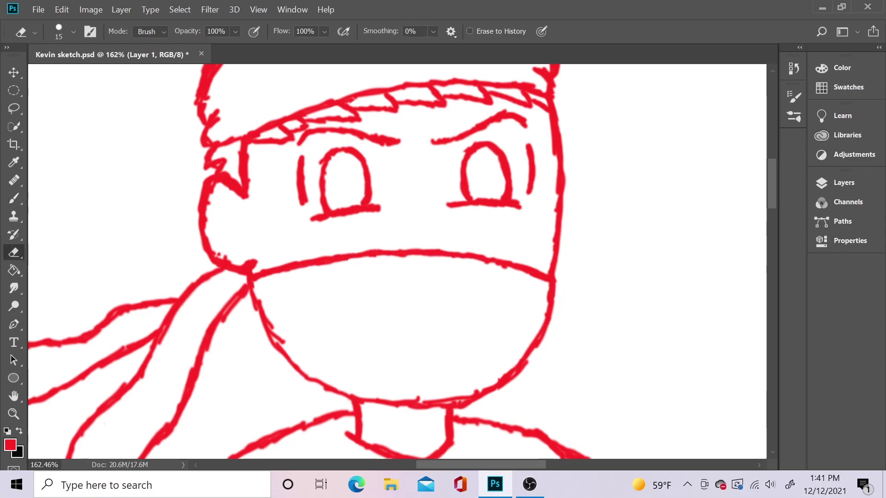
pyautogui.moveTo(257, 300); pyautogui.dragTo(281, 345)
pyautogui.press('b')
pyautogui.moveTo(414, 211); pyautogui.dragTo(420, 217)
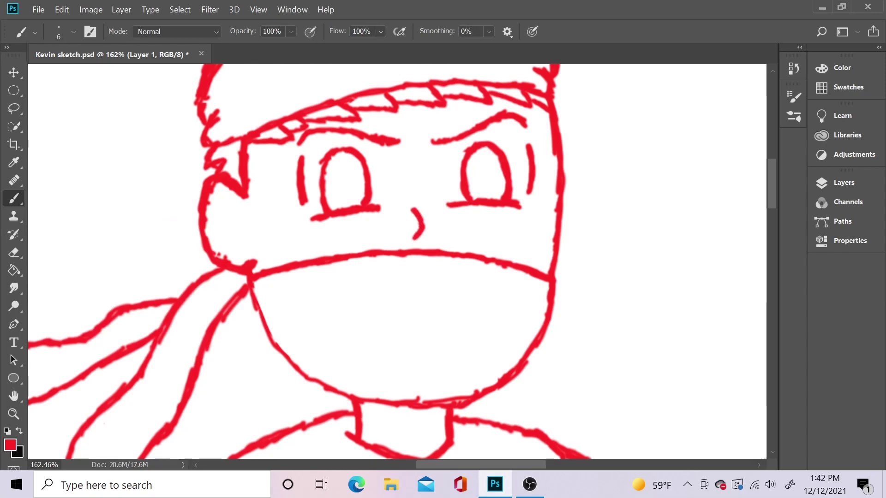
pyautogui.press('e')
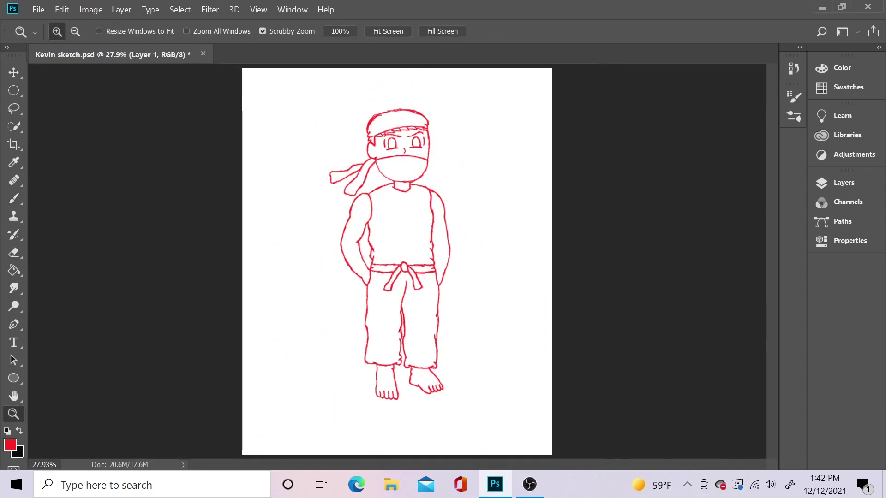
# Set black as the brush colour on a new ink layer and zoom in on the face.
pyautogui.press('b')
pyautogui.click(35, 31)
pyautogui.press('Escape')
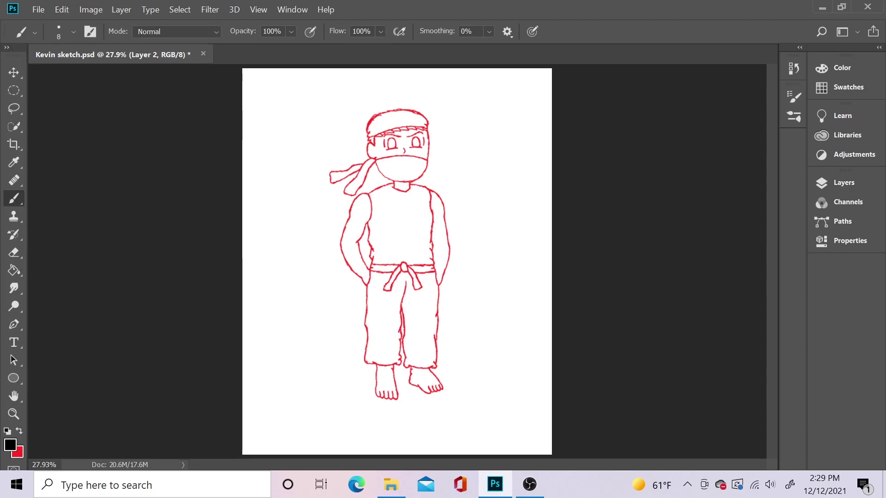
pyautogui.press('z')
pyautogui.moveTo(396, 153); pyautogui.dragTo(443, 152)
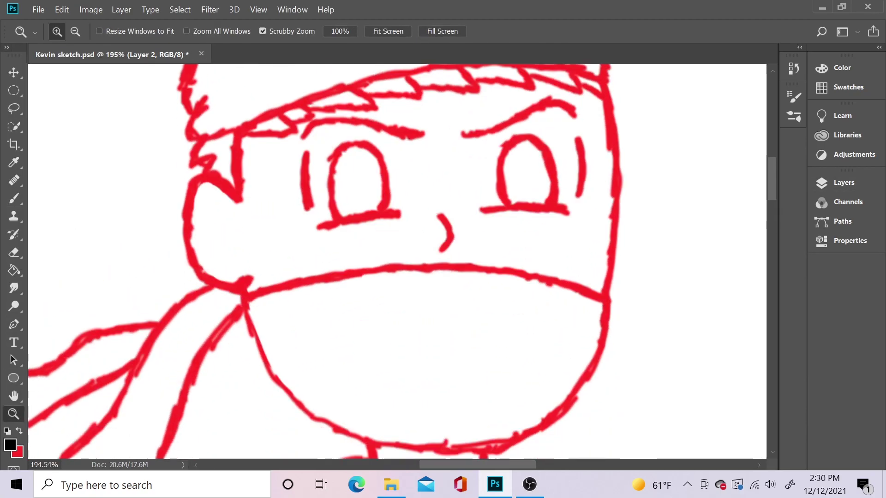
pyautogui.moveTo(337, 87); pyautogui.dragTo(364, 88)
pyautogui.press('b')
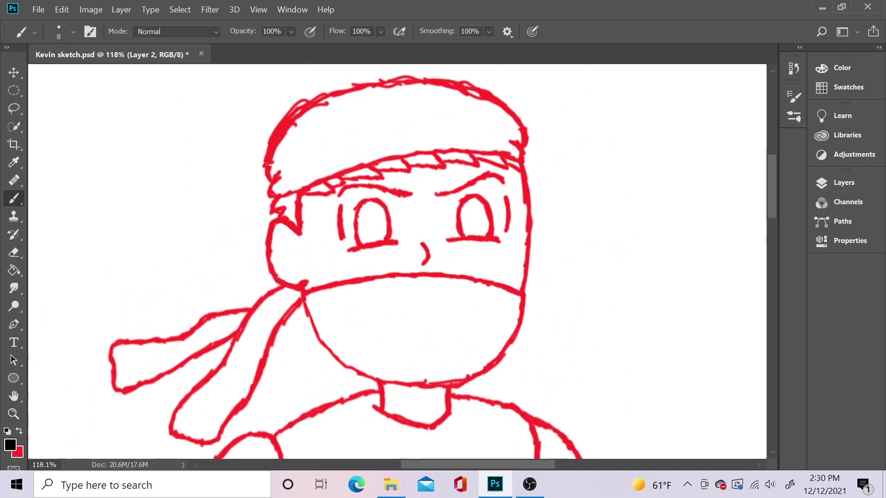
# Ink the mask's upper edge, chin curve, headband's lower edge and left hair spike in black.
pyautogui.moveTo(302, 189)
pyautogui.mouseDown()
pyautogui.moveTo(286, 287)
pyautogui.moveTo(528, 273)
pyautogui.mouseUp()
pyautogui.hotkey('ctrl', 'z')
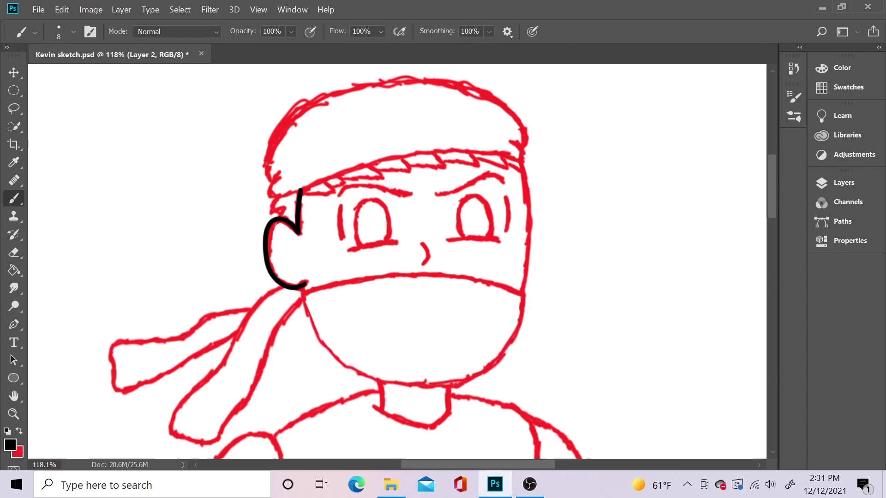
pyautogui.moveTo(303, 292); pyautogui.dragTo(503, 285)
pyautogui.moveTo(312, 325)
pyautogui.mouseDown()
pyautogui.moveTo(380, 381)
pyautogui.moveTo(523, 299)
pyautogui.moveTo(523, 170)
pyautogui.mouseUp()
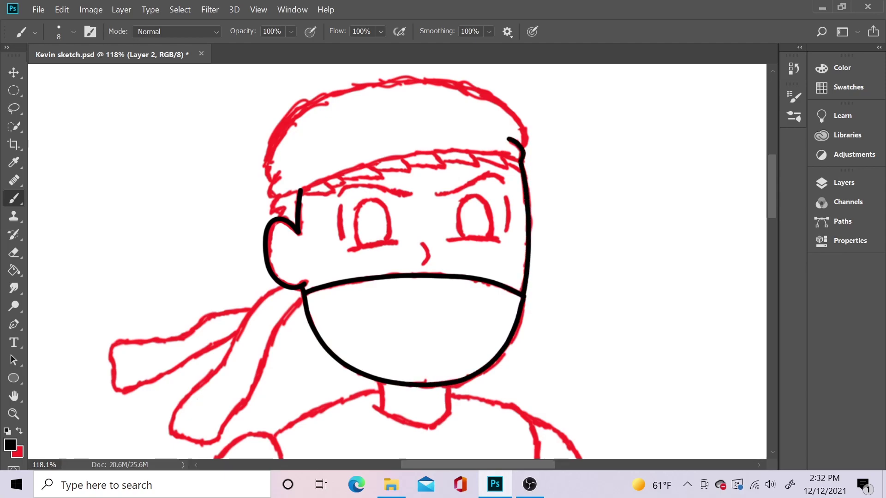
pyautogui.moveTo(299, 188)
pyautogui.mouseDown()
pyautogui.moveTo(448, 150)
pyautogui.moveTo(522, 160)
pyautogui.mouseUp()
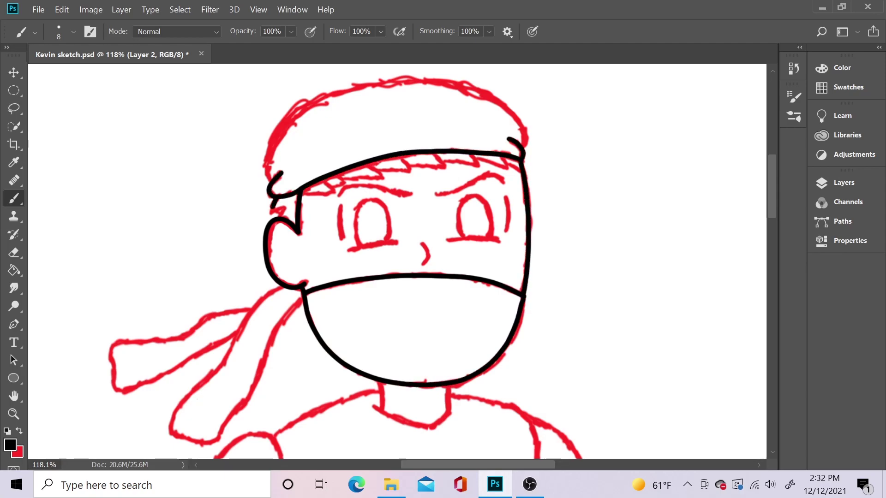
pyautogui.moveTo(275, 199); pyautogui.dragTo(287, 218)
# Ink the headband top, both bandana tails, hair tufts, neck and right shoulder.
pyautogui.moveTo(270, 177)
pyautogui.mouseDown()
pyautogui.moveTo(299, 119)
pyautogui.moveTo(515, 120)
pyautogui.mouseUp()
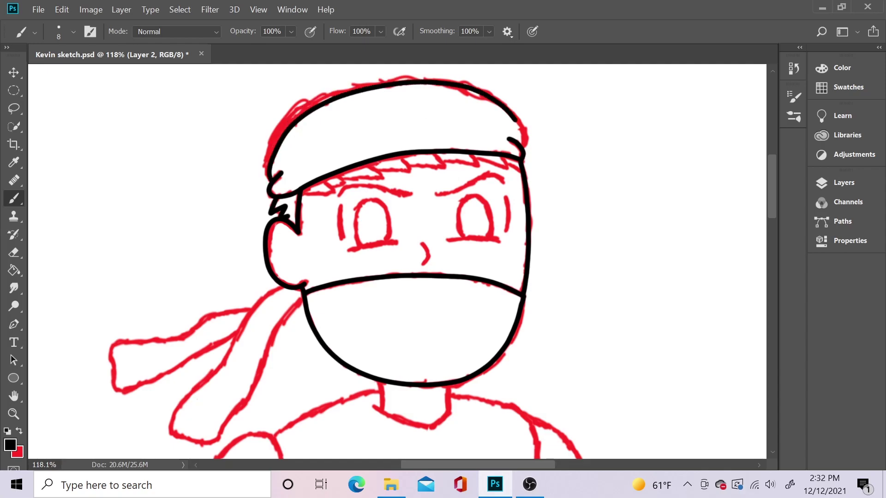
pyautogui.moveTo(282, 287)
pyautogui.mouseDown()
pyautogui.moveTo(218, 366)
pyautogui.moveTo(221, 438)
pyautogui.moveTo(302, 295)
pyautogui.mouseUp()
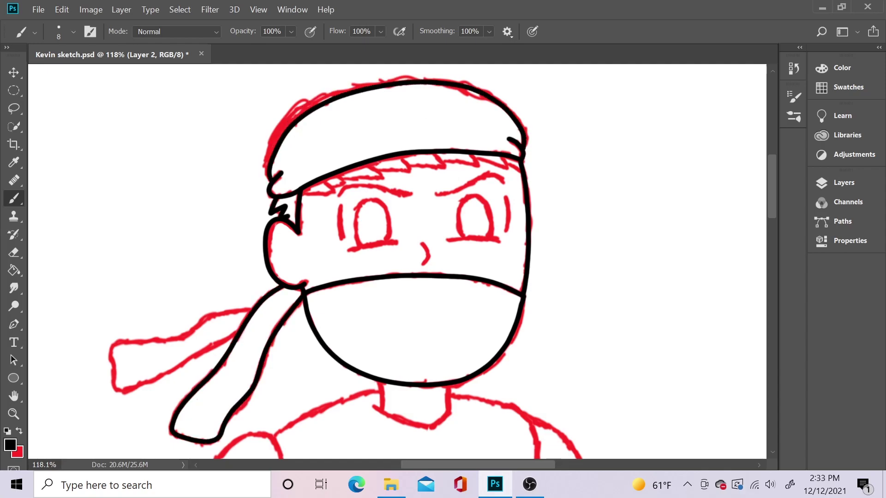
pyautogui.moveTo(253, 310)
pyautogui.mouseDown()
pyautogui.moveTo(111, 365)
pyautogui.moveTo(238, 331)
pyautogui.mouseUp()
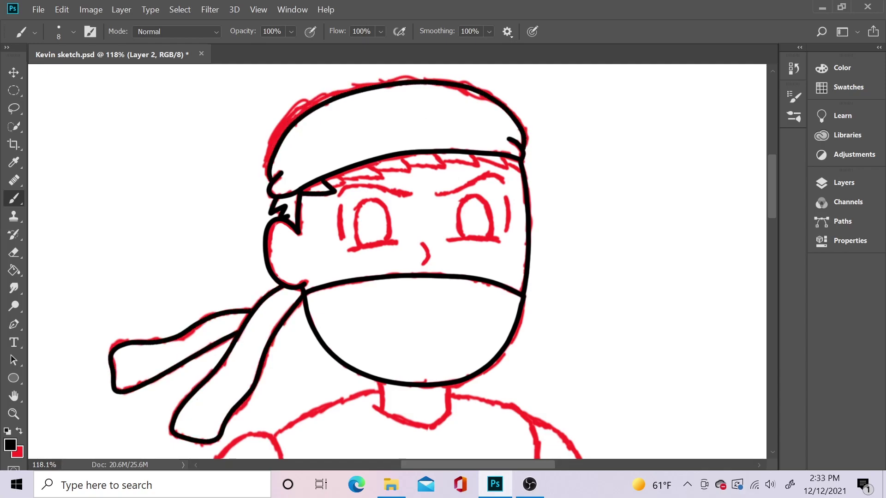
pyautogui.moveTo(304, 189); pyautogui.dragTo(384, 176)
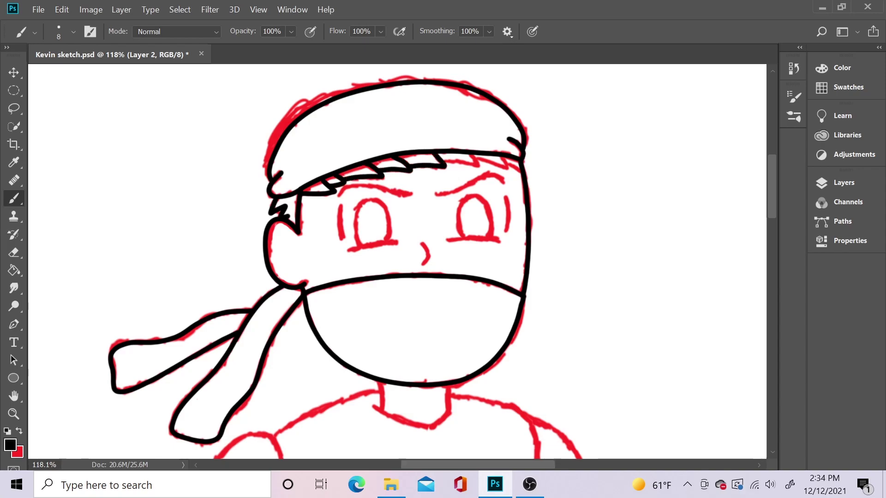
pyautogui.moveTo(485, 158); pyautogui.dragTo(521, 174)
pyautogui.scroll(-5, 397, 259)
pyautogui.moveTo(381, 161); pyautogui.dragTo(382, 190)
pyautogui.moveTo(373, 185)
pyautogui.mouseDown()
pyautogui.moveTo(402, 199)
pyautogui.moveTo(448, 164)
pyautogui.mouseUp()
pyautogui.scroll(-5, 397, 258)
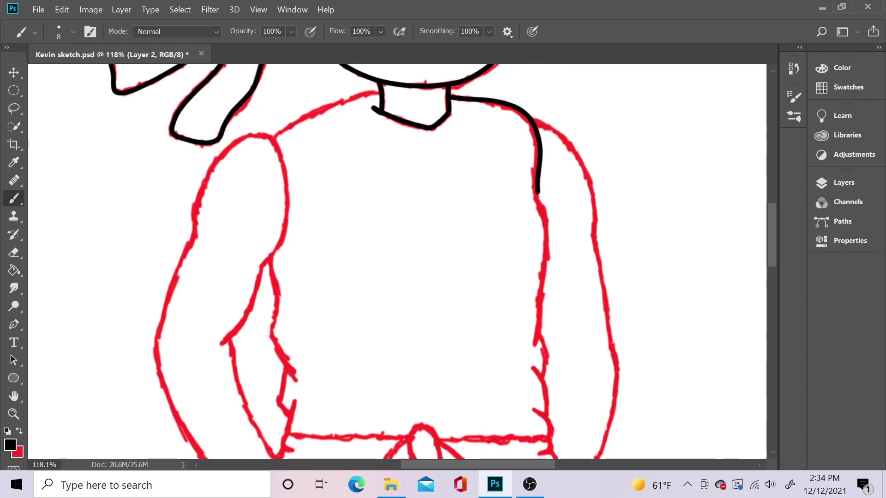
# Ink the shirt's right side and bottom edge and outline the whole left arm.
pyautogui.hotkey('ctrl', 'z')
pyautogui.moveTo(450, 95)
pyautogui.mouseDown()
pyautogui.moveTo(547, 343)
pyautogui.moveTo(544, 229)
pyautogui.moveTo(533, 344)
pyautogui.mouseUp()
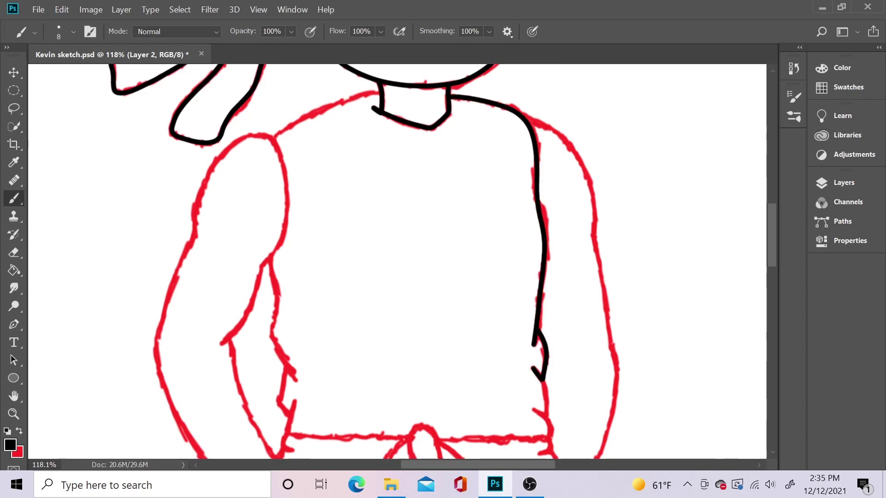
pyautogui.moveTo(526, 440)
pyautogui.mouseDown()
pyautogui.moveTo(403, 436)
pyautogui.moveTo(298, 400)
pyautogui.moveTo(291, 417)
pyautogui.mouseUp()
pyautogui.moveTo(296, 374)
pyautogui.mouseDown()
pyautogui.moveTo(287, 227)
pyautogui.moveTo(224, 152)
pyautogui.moveTo(159, 355)
pyautogui.moveTo(203, 459)
pyautogui.mouseUp()
pyautogui.moveTo(277, 136); pyautogui.dragTo(378, 93)
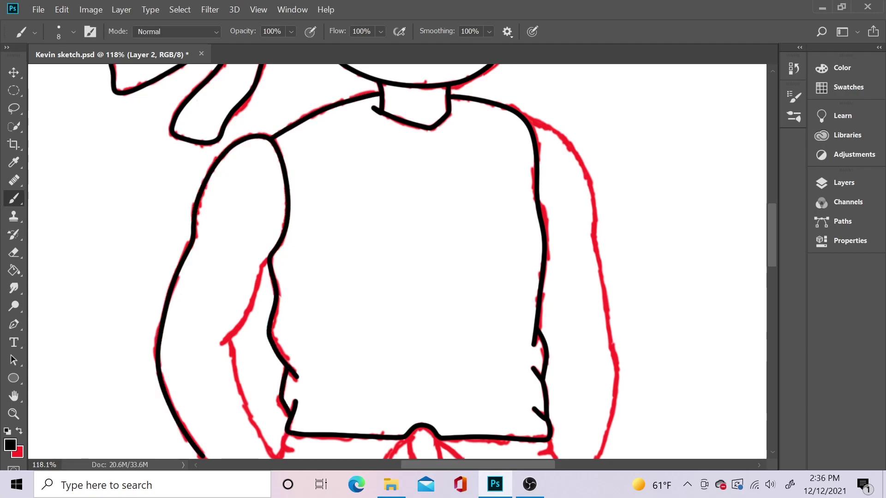
pyautogui.scroll(-3, 397, 258)
pyautogui.moveTo(267, 129); pyautogui.dragTo(220, 211)
pyautogui.moveTo(229, 206)
pyautogui.mouseDown()
pyautogui.moveTo(277, 325)
pyautogui.moveTo(266, 395)
pyautogui.mouseUp()
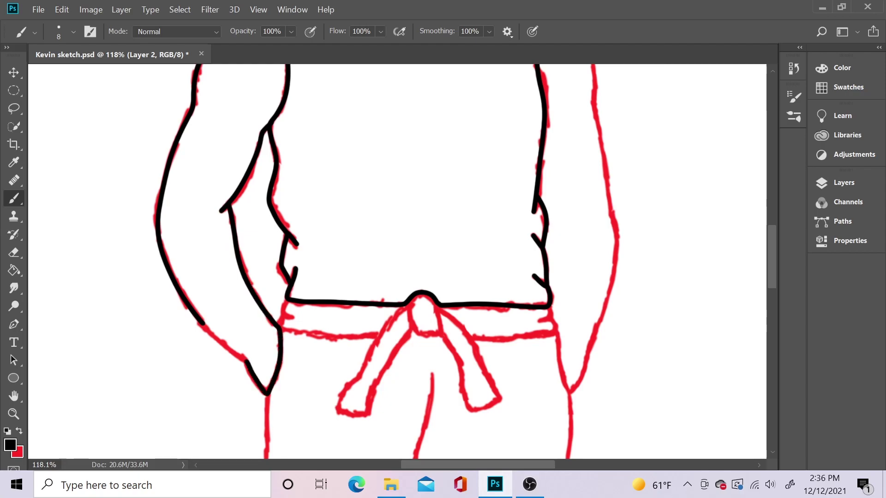
# Ink the belt's edges, the right arm's outer edge and both belt tails.
pyautogui.moveTo(201, 322)
pyautogui.mouseDown()
pyautogui.moveTo(247, 363)
pyautogui.moveTo(190, 431)
pyautogui.mouseUp()
pyautogui.moveTo(441, 402); pyautogui.dragTo(422, 401)
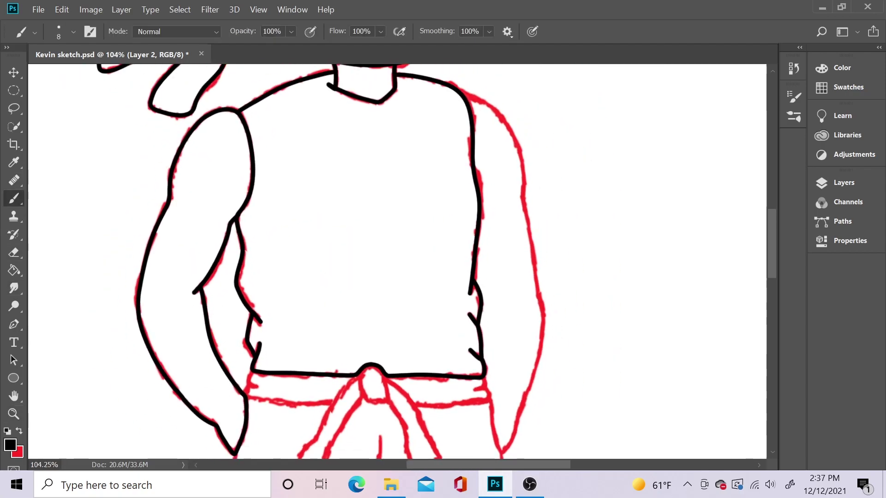
pyautogui.moveTo(483, 387); pyautogui.dragTo(415, 405)
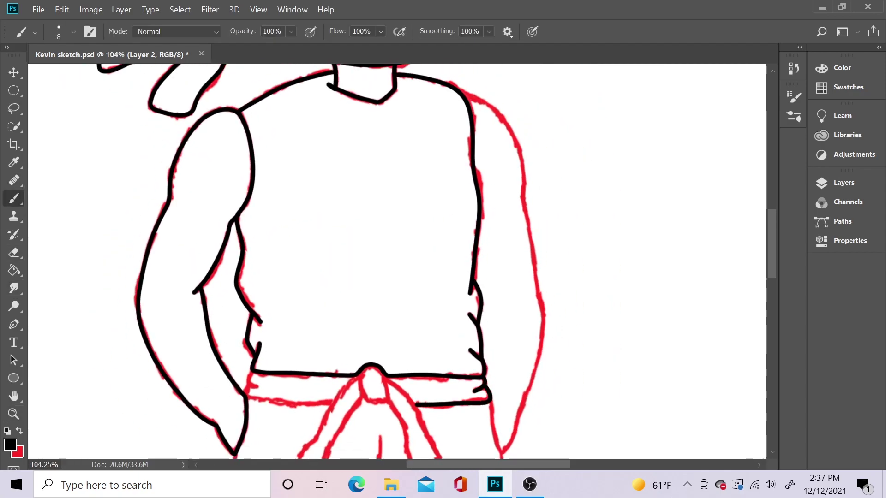
pyautogui.moveTo(461, 90)
pyautogui.mouseDown()
pyautogui.moveTo(526, 181)
pyautogui.moveTo(516, 428)
pyautogui.mouseUp()
pyautogui.scroll(-5, 397, 261)
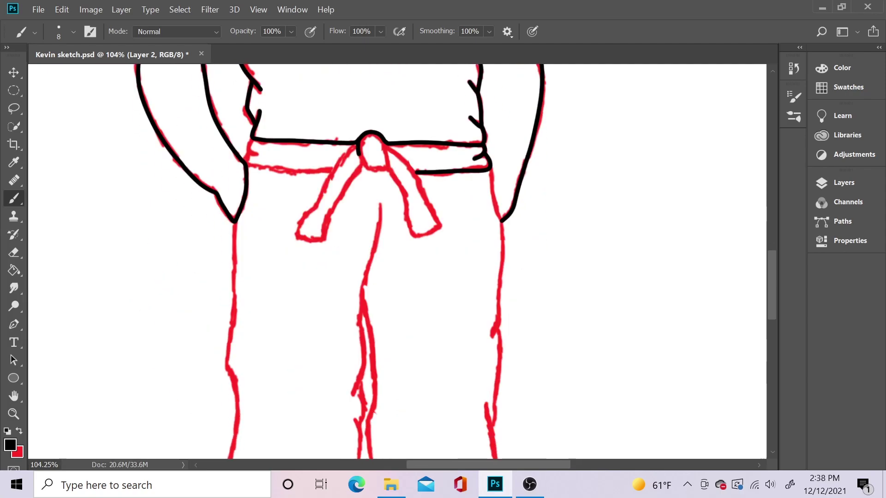
pyautogui.moveTo(334, 167); pyautogui.dragTo(344, 187)
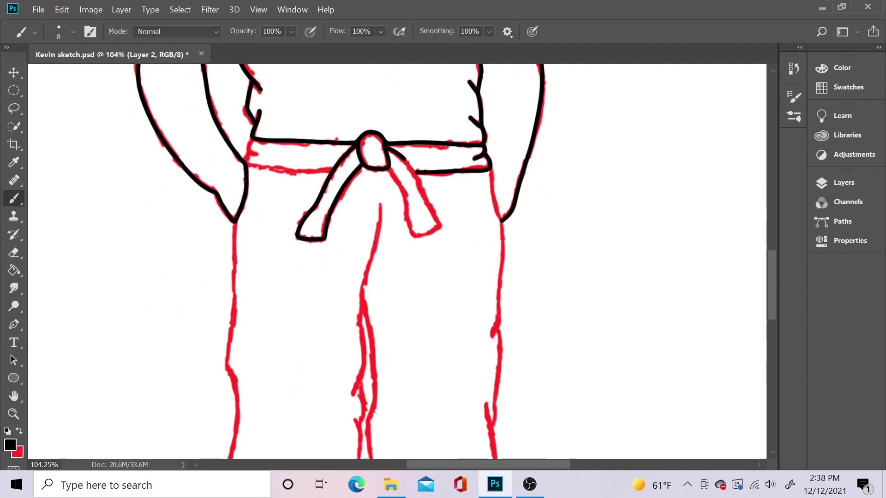
pyautogui.moveTo(404, 160); pyautogui.dragTo(440, 226)
pyautogui.moveTo(252, 141); pyautogui.dragTo(282, 171)
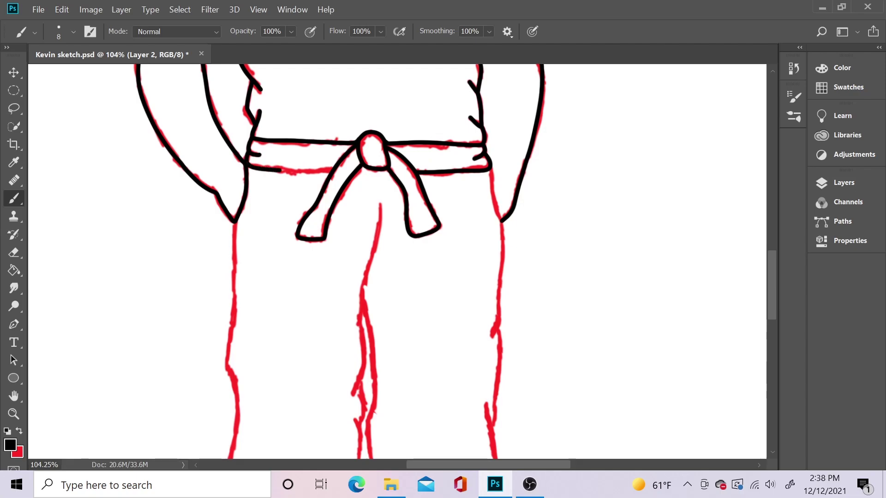
# Ink both pant legs, including the right leg's inner edge, outer edge and hem.
pyautogui.scroll(-2, 397, 260)
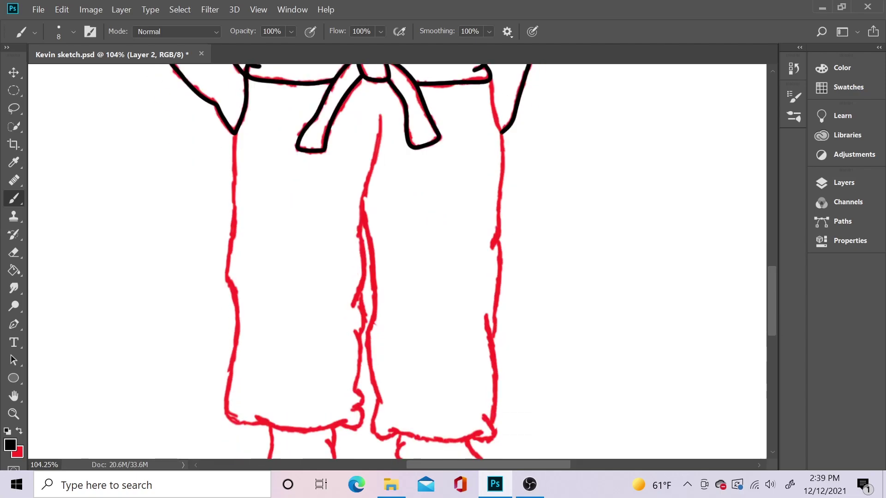
pyautogui.moveTo(235, 134)
pyautogui.mouseDown()
pyautogui.moveTo(232, 353)
pyautogui.moveTo(344, 421)
pyautogui.moveTo(380, 116)
pyautogui.mouseUp()
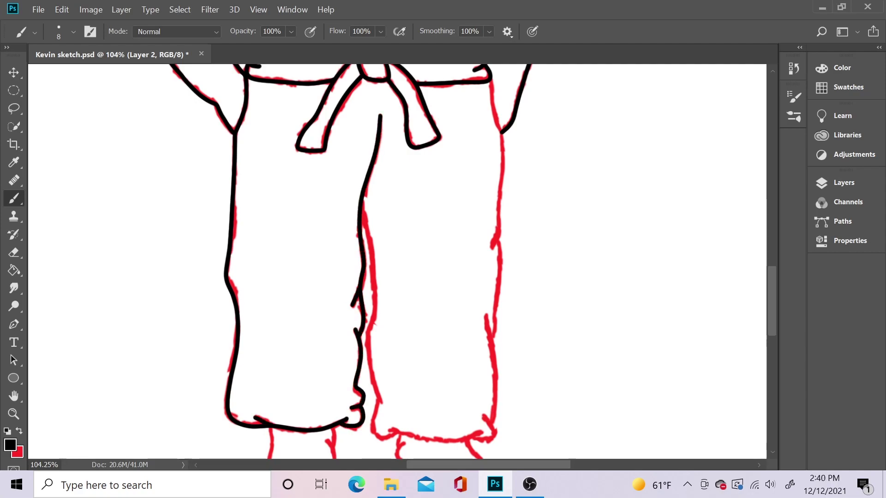
pyautogui.moveTo(363, 208)
pyautogui.mouseDown()
pyautogui.moveTo(367, 323)
pyautogui.moveTo(382, 405)
pyautogui.moveTo(483, 432)
pyautogui.mouseUp()
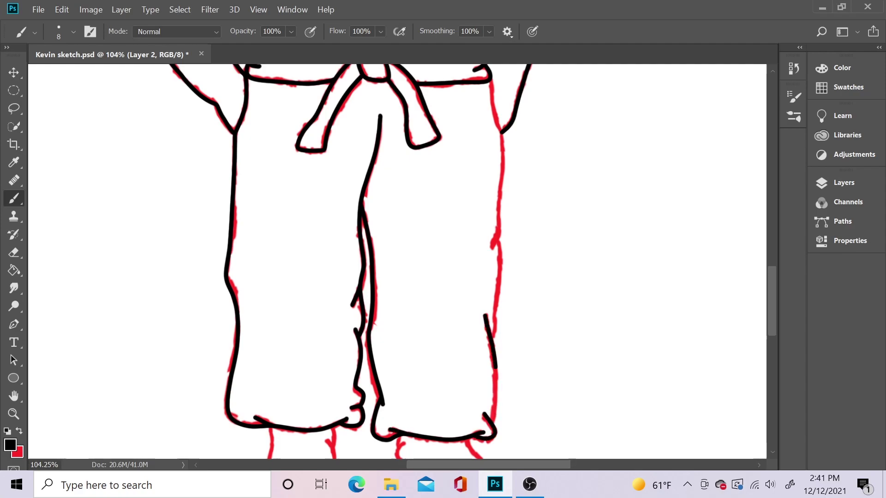
pyautogui.moveTo(485, 315); pyautogui.dragTo(484, 415)
pyautogui.moveTo(496, 286); pyautogui.dragTo(501, 131)
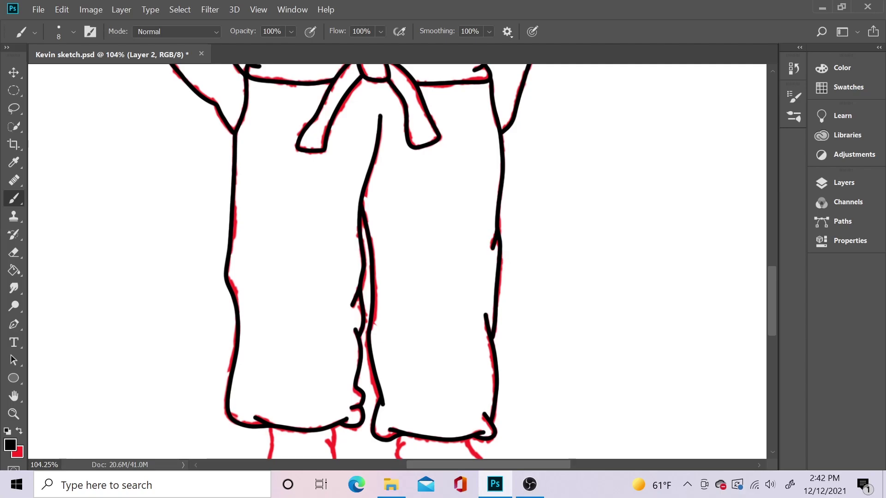
# Trace both bare feet in black, including the right foot's sole and toes.
pyautogui.scroll(-5, 397, 258)
pyautogui.moveTo(323, 277); pyautogui.dragTo(369, 277)
pyautogui.moveTo(177, 166)
pyautogui.mouseDown()
pyautogui.moveTo(210, 389)
pyautogui.moveTo(238, 410)
pyautogui.moveTo(270, 388)
pyautogui.moveTo(295, 418)
pyautogui.moveTo(342, 420)
pyautogui.moveTo(303, 198)
pyautogui.moveTo(307, 166)
pyautogui.mouseUp()
pyautogui.moveTo(294, 188); pyautogui.dragTo(301, 205)
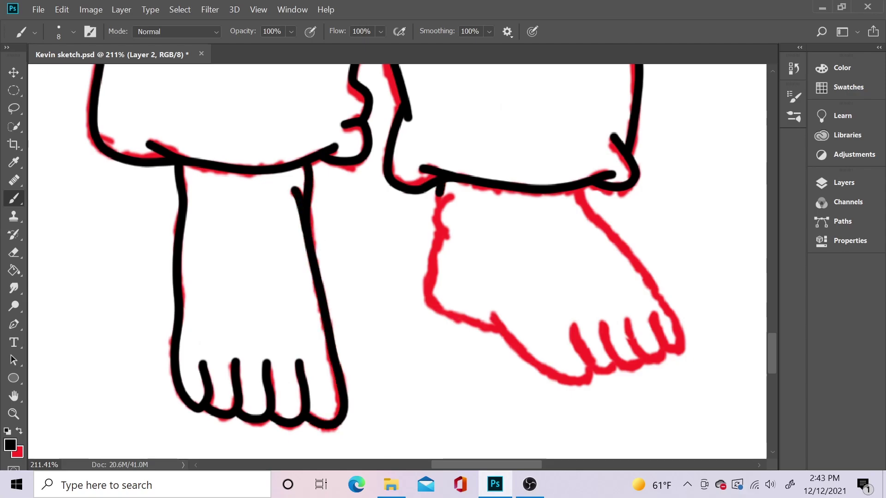
pyautogui.moveTo(441, 185); pyautogui.dragTo(434, 233)
pyautogui.moveTo(452, 199)
pyautogui.mouseDown()
pyautogui.moveTo(429, 263)
pyautogui.moveTo(508, 332)
pyautogui.moveTo(572, 323)
pyautogui.moveTo(610, 367)
pyautogui.moveTo(630, 339)
pyautogui.moveTo(626, 318)
pyautogui.mouseUp()
pyautogui.moveTo(643, 360); pyautogui.dragTo(665, 360)
pyautogui.moveTo(654, 314)
pyautogui.mouseDown()
pyautogui.moveTo(668, 358)
pyautogui.moveTo(577, 190)
pyautogui.moveTo(682, 353)
pyautogui.moveTo(651, 279)
pyautogui.moveTo(574, 184)
pyautogui.mouseUp()
pyautogui.hotkey('ctrl', 'z')
pyautogui.hotkey('ctrl', 'z')
# Trace both eyebrows and the short lines beside the eyes in black.
pyautogui.press('e')
pyautogui.hotkey('ctrl', '0')
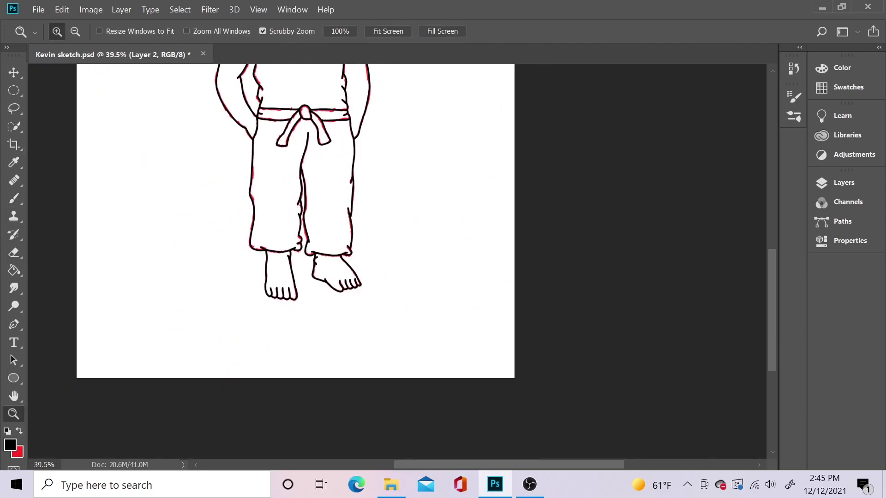
pyautogui.press('b')
pyautogui.moveTo(206, 198)
pyautogui.mouseDown()
pyautogui.moveTo(355, 196)
pyautogui.moveTo(526, 152)
pyautogui.moveTo(551, 169)
pyautogui.mouseUp()
pyautogui.moveTo(210, 216); pyautogui.dragTo(213, 287)
pyautogui.moveTo(549, 197); pyautogui.dragTo(551, 272)
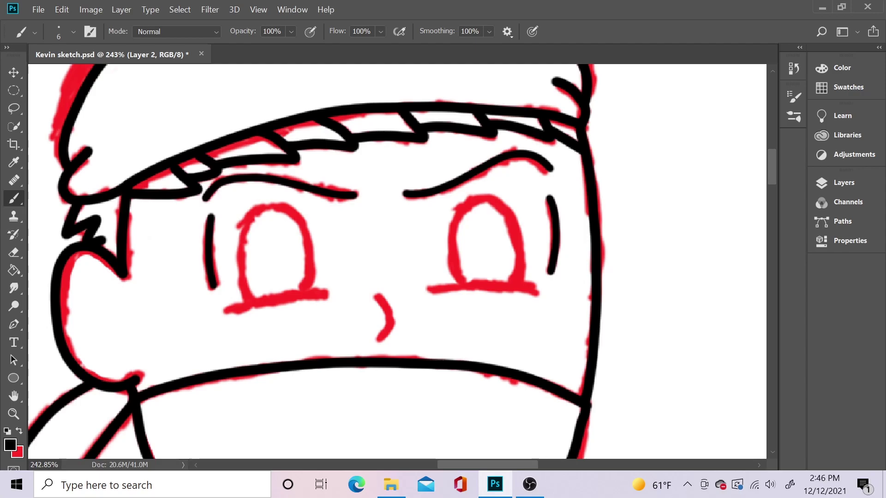
# Ink the nose and both eye outlines in black.
pyautogui.moveTo(374, 295); pyautogui.dragTo(379, 340)
pyautogui.moveTo(224, 312); pyautogui.dragTo(326, 295)
pyautogui.moveTo(428, 290); pyautogui.dragTo(540, 294)
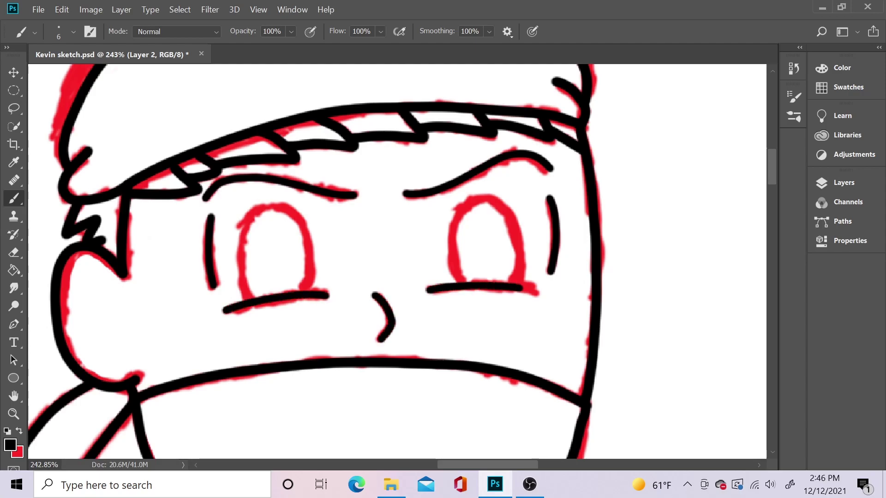
pyautogui.moveTo(249, 298); pyautogui.dragTo(308, 290)
pyautogui.moveTo(454, 281)
pyautogui.mouseDown()
pyautogui.moveTo(496, 189)
pyautogui.moveTo(449, 212)
pyautogui.moveTo(462, 198)
pyautogui.moveTo(522, 282)
pyautogui.mouseUp()
pyautogui.hotkey('ctrl', 'z')
pyautogui.hotkey('ctrl', 'z')
# Toggle the red sketch layer to check the full-view inking, then choose dark grey.
pyautogui.click(843, 182)
pyautogui.click(654, 290)
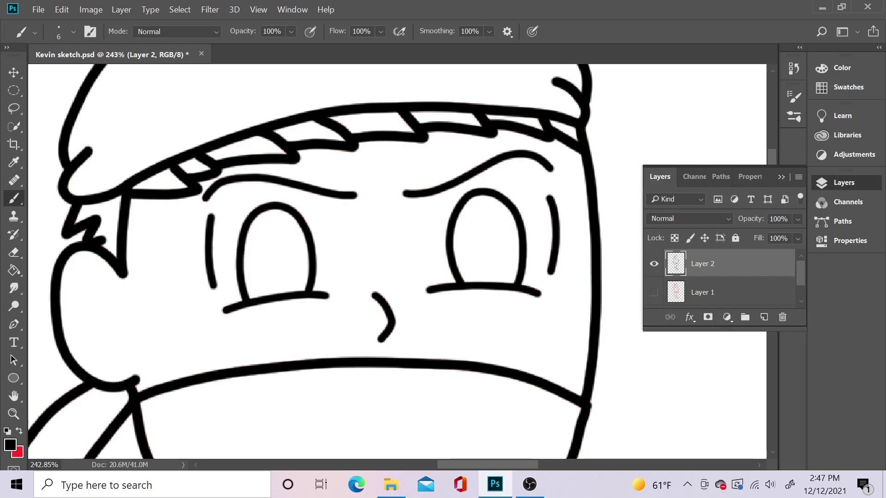
pyautogui.press('z')
pyautogui.moveTo(339, 85); pyautogui.dragTo(286, 86)
pyautogui.hotkey('ctrl', '0')
pyautogui.click(843, 183)
pyautogui.click(655, 290)
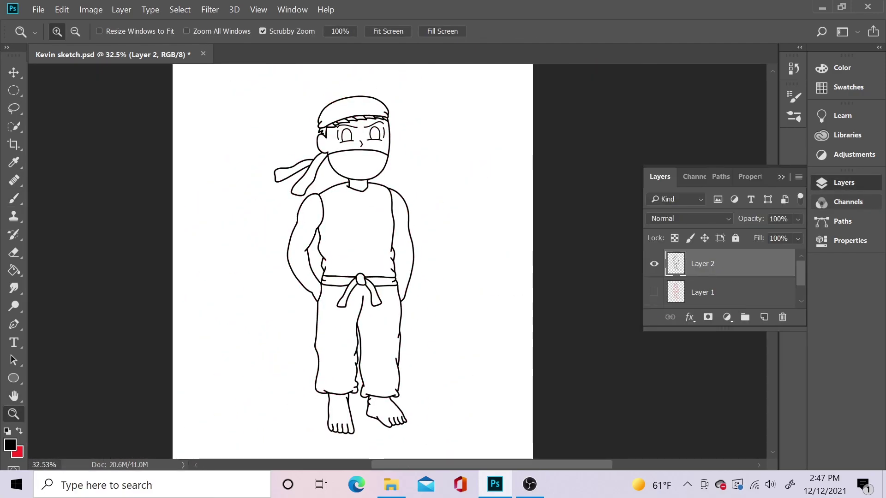
pyautogui.click(654, 291)
pyautogui.click(844, 182)
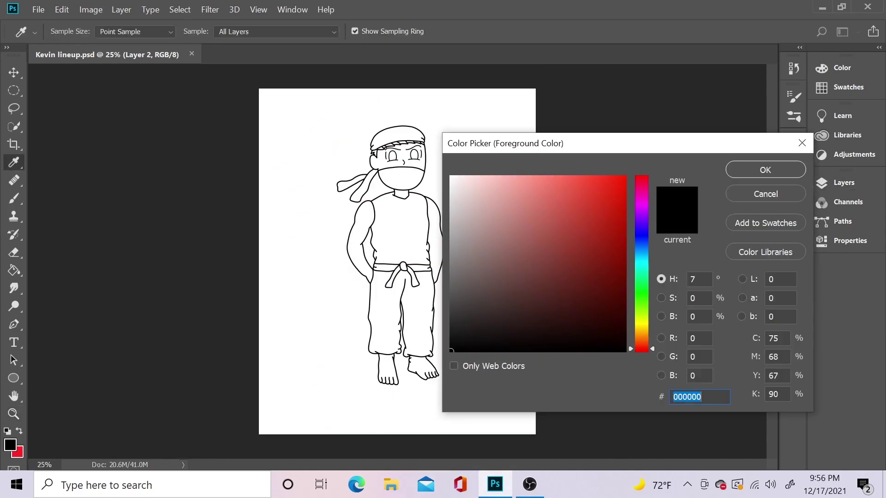
pyautogui.moveTo(451, 325); pyautogui.dragTo(451, 321)
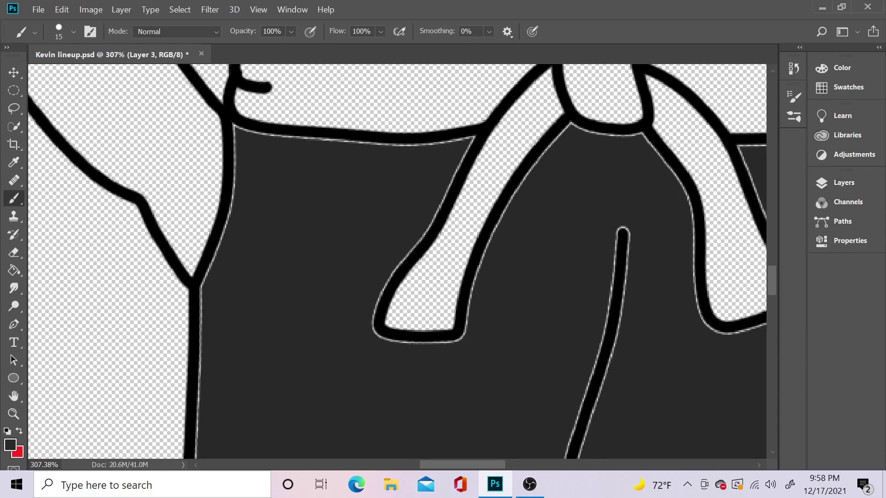
# Cover the light outlines along the left edge, arm and belt knot in black.
pyautogui.moveTo(249, 132); pyautogui.dragTo(199, 392)
pyautogui.moveTo(250, 132)
pyautogui.mouseDown()
pyautogui.moveTo(475, 138)
pyautogui.moveTo(383, 337)
pyautogui.moveTo(570, 123)
pyautogui.mouseUp()
pyautogui.scroll(-2, 570, 122)
pyautogui.scroll(2, 396, 258)
pyautogui.hscroll(6, 397, 258)
pyautogui.moveTo(249, 190)
pyautogui.mouseDown()
pyautogui.moveTo(290, 184)
pyautogui.moveTo(383, 383)
pyautogui.moveTo(415, 277)
pyautogui.moveTo(616, 189)
pyautogui.moveTo(646, 456)
pyautogui.mouseUp()
# Paint black over the remaining light halos along the pants and belt outlines.
pyautogui.moveTo(291, 284); pyautogui.dragTo(253, 457)
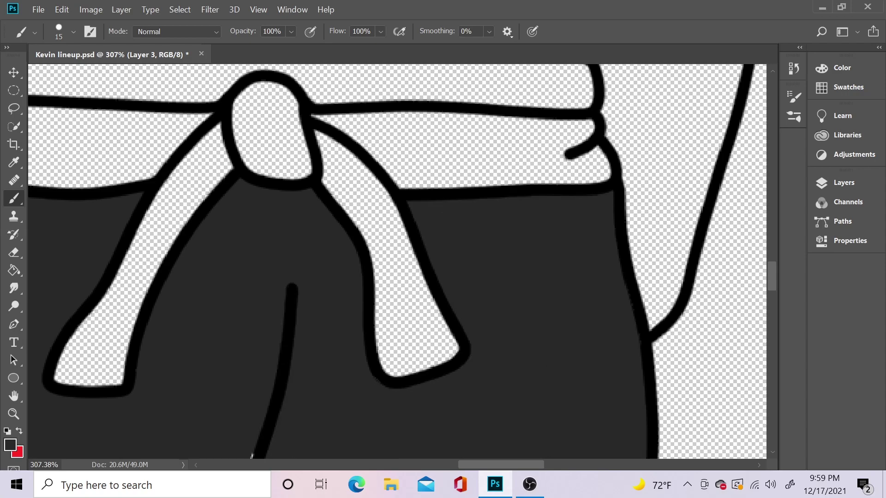
pyautogui.scroll(-8, 396, 258)
pyautogui.moveTo(249, 198); pyautogui.dragTo(272, 457)
pyautogui.moveTo(646, 207); pyautogui.dragTo(618, 440)
pyautogui.scroll(-2, 397, 258)
pyautogui.scroll(-2, 397, 258)
pyautogui.moveTo(635, 175); pyautogui.dragTo(600, 388)
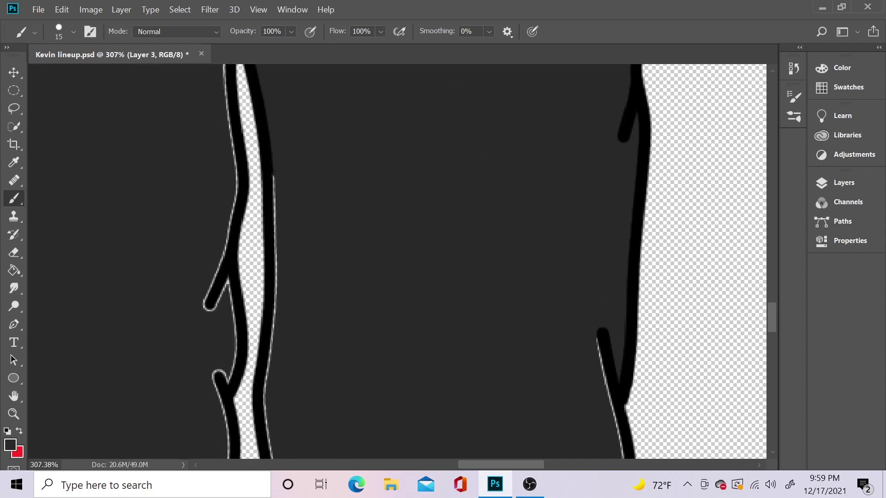
pyautogui.moveTo(277, 173)
pyautogui.mouseDown()
pyautogui.moveTo(267, 374)
pyautogui.moveTo(318, 406)
pyautogui.moveTo(597, 392)
pyautogui.mouseUp()
pyautogui.scroll(-3, 397, 259)
pyautogui.moveTo(625, 277); pyautogui.dragTo(600, 406)
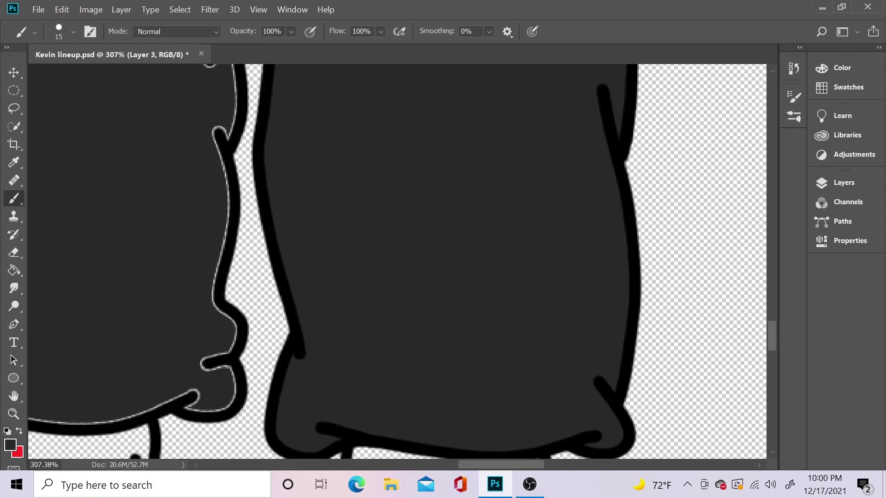
pyautogui.scroll(3, 397, 259)
pyautogui.hscroll(-3, 397, 259)
pyautogui.moveTo(171, 134); pyautogui.dragTo(173, 457)
pyautogui.moveTo(520, 214); pyautogui.dragTo(540, 350)
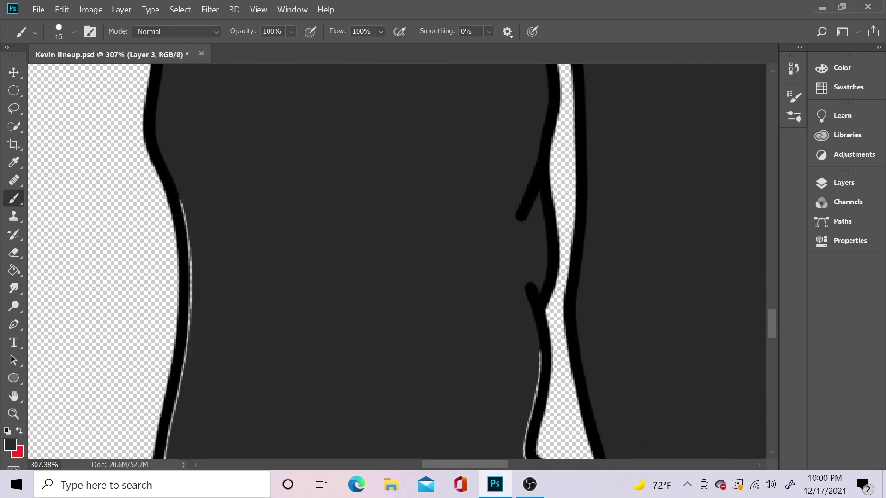
pyautogui.scroll(-5, 397, 258)
pyautogui.moveTo(184, 199)
pyautogui.mouseDown()
pyautogui.moveTo(187, 335)
pyautogui.moveTo(506, 330)
pyautogui.mouseUp()
pyautogui.scroll(3, 397, 258)
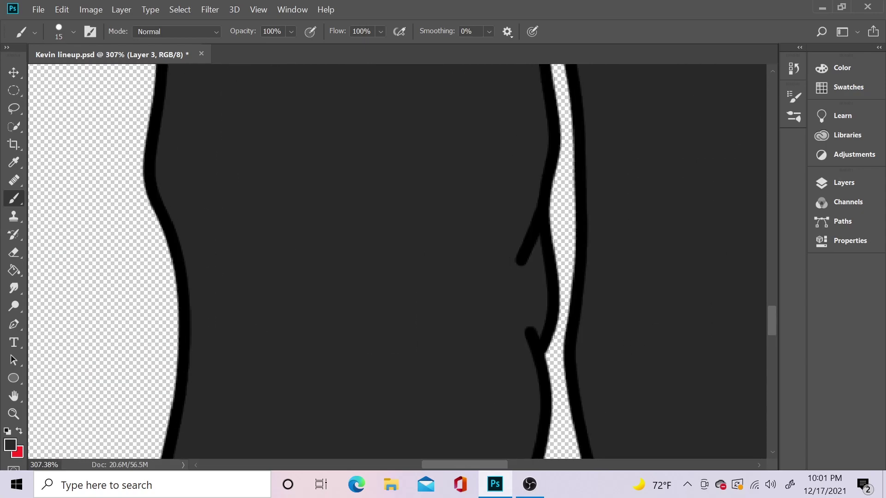
pyautogui.scroll(-3, 397, 258)
pyautogui.scroll(3, 397, 258)
# Cover the upper and central bandana tails' light outlines in black.
pyautogui.moveTo(65, 309)
pyautogui.mouseDown()
pyautogui.moveTo(259, 170)
pyautogui.moveTo(136, 298)
pyautogui.mouseUp()
pyautogui.moveTo(349, 199); pyautogui.dragTo(307, 428)
pyautogui.moveTo(310, 398); pyautogui.dragTo(494, 87)
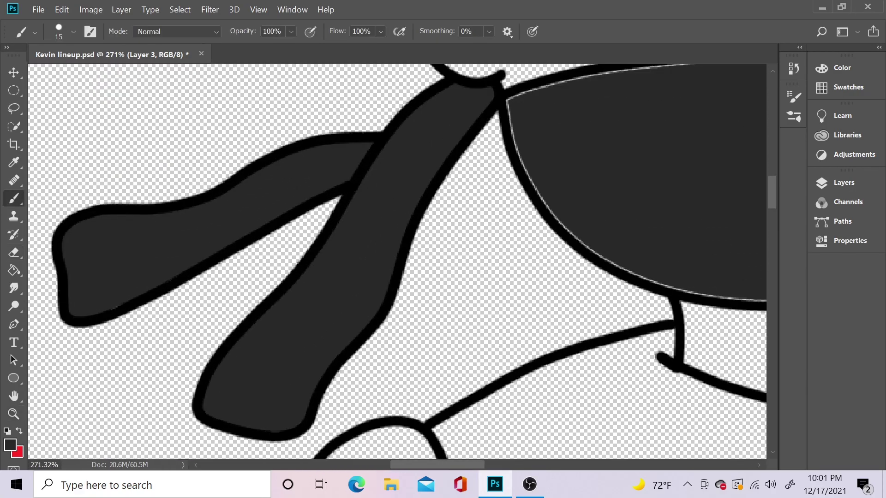
# Darken the mask's left, lower and remaining edges in black.
pyautogui.moveTo(544, 139); pyautogui.dragTo(189, 258)
pyautogui.moveTo(154, 221)
pyautogui.mouseDown()
pyautogui.moveTo(233, 369)
pyautogui.moveTo(505, 418)
pyautogui.moveTo(475, 184)
pyautogui.moveTo(166, 217)
pyautogui.mouseUp()
pyautogui.scroll(3, 396, 259)
pyautogui.scroll(3, 396, 258)
pyautogui.moveTo(100, 323)
pyautogui.mouseDown()
pyautogui.moveTo(76, 359)
pyautogui.moveTo(585, 154)
pyautogui.moveTo(535, 284)
pyautogui.moveTo(74, 369)
pyautogui.mouseUp()
# Trace the headband's grey outline in black and zoom out.
pyautogui.press('z')
pyautogui.moveTo(266, 230); pyautogui.dragTo(116, 230)
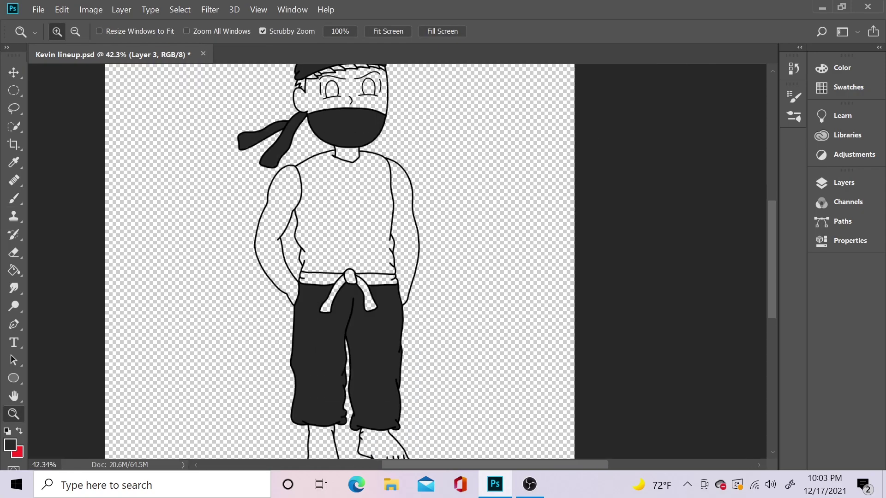
pyautogui.scroll(-1, 341, 262)
pyautogui.scroll(1, 340, 261)
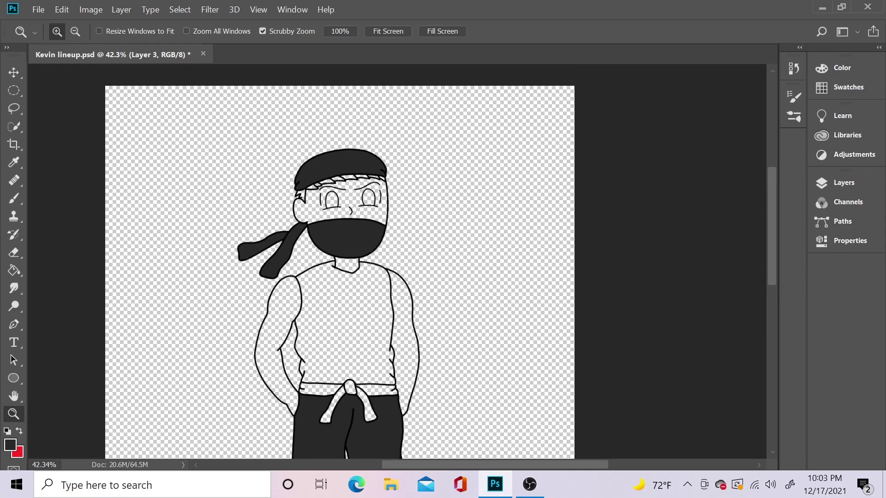
pyautogui.scroll(5, 339, 139)
# Set the foreground to red and Paint Bucket-fill the headband stripes.
pyautogui.press('i')
pyautogui.press('x')
pyautogui.click(11, 445)
pyautogui.moveTo(600, 177); pyautogui.dragTo(602, 177)
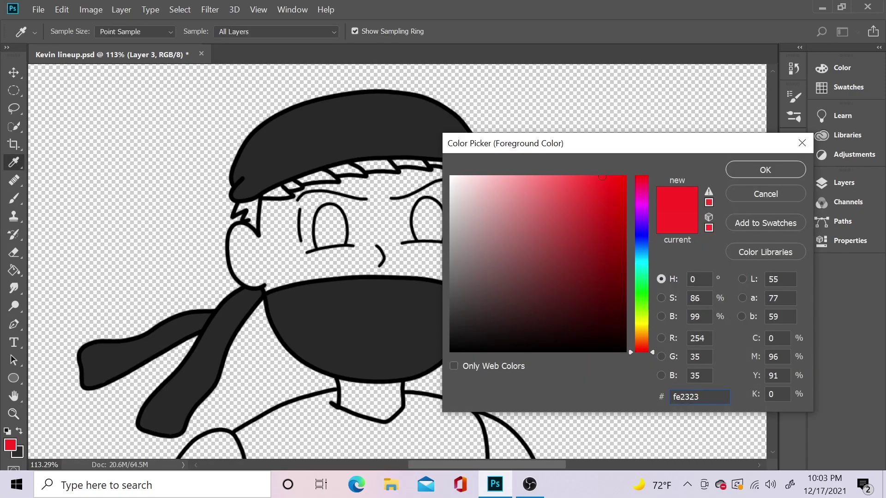
pyautogui.press('Return')
pyautogui.press('g')
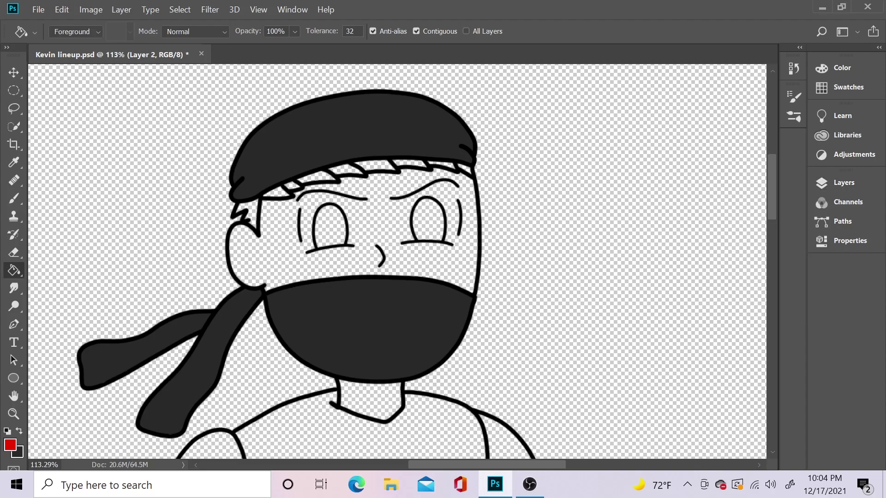
pyautogui.click(248, 210)
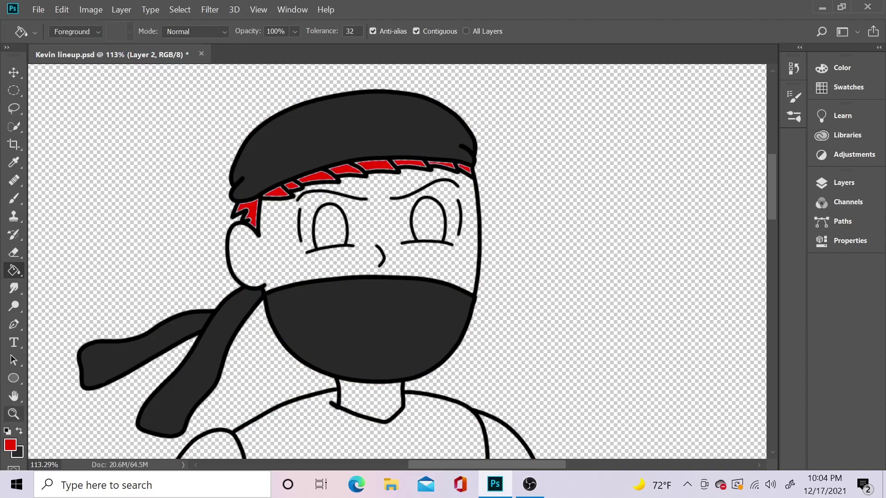
# Touch up the red headband with the Brush.
pyautogui.press('b')
pyautogui.scroll(5, 258, 183)
pyautogui.click(844, 182)
pyautogui.click(692, 314)
pyautogui.click(73, 31)
pyautogui.press('Escape')
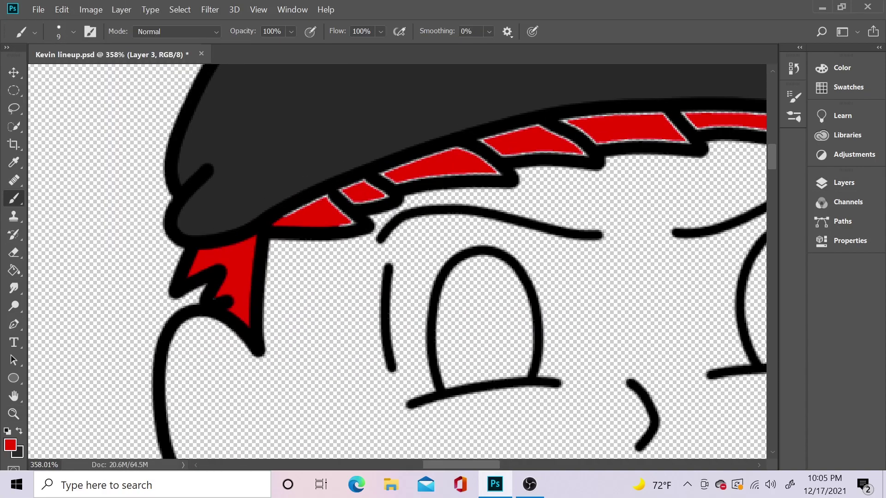
pyautogui.moveTo(600, 139)
pyautogui.mouseDown()
pyautogui.moveTo(277, 273)
pyautogui.moveTo(604, 281)
pyautogui.mouseUp()
pyautogui.press('z')
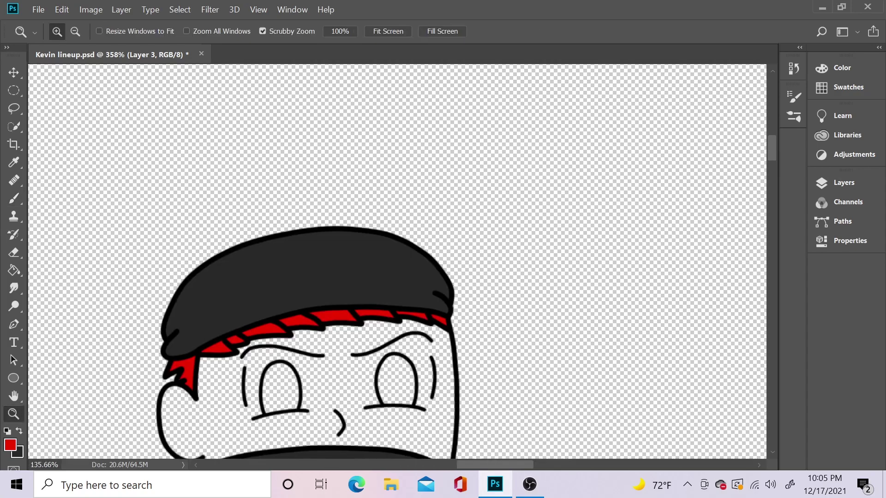
pyautogui.scroll(-5, 397, 258)
pyautogui.scroll(-3, 396, 258)
pyautogui.scroll(5, 397, 259)
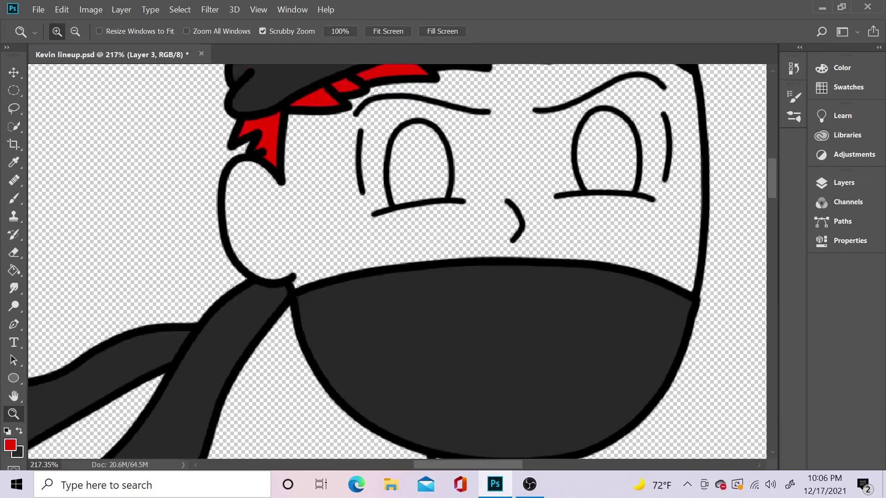
pyautogui.scroll(-4, 396, 258)
# Set the foreground to white (ffffff) and fill both eyes.
pyautogui.press('i')
pyautogui.click(10, 445)
pyautogui.write('ffffff')
pyautogui.press('Return')
pyautogui.press('z')
pyautogui.scroll(5, 351, 194)
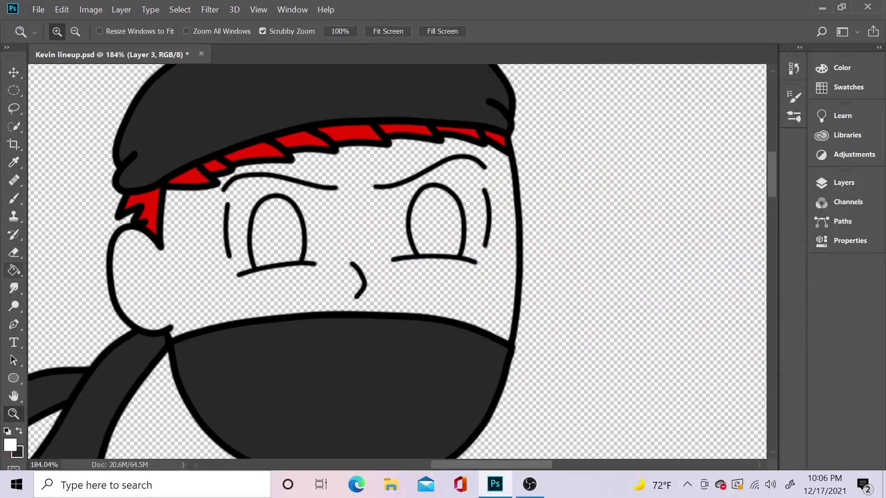
pyautogui.click(277, 228)
pyautogui.click(435, 220)
pyautogui.press('z')
pyautogui.scroll(4, 351, 207)
# Add a new empty layer and select the Brush for touch-ups.
pyautogui.press('F7')
pyautogui.hotkey('ctrl', 'shift', 'alt', 'n')
pyautogui.press('F7')
pyautogui.press('b')
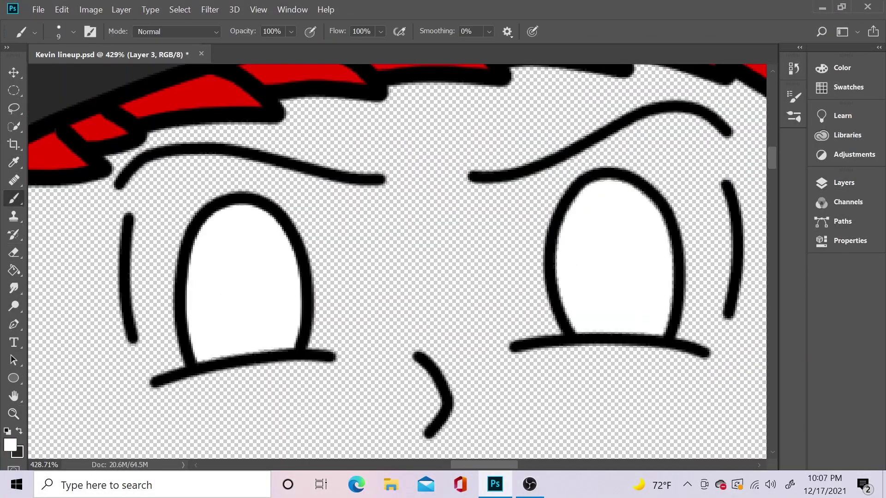
pyautogui.press('z')
pyautogui.scroll(-5, 396, 259)
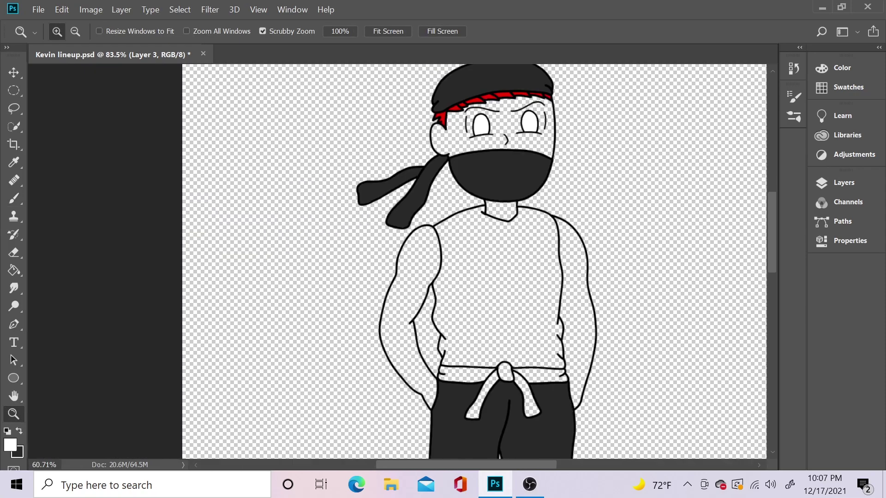
pyautogui.scroll(-2, 397, 258)
pyautogui.scroll(-1, 397, 258)
pyautogui.scroll(2, 397, 259)
# Set the foreground to yellow f7fa12 and fill the belt's left band.
pyautogui.press('i')
pyautogui.click(10, 444)
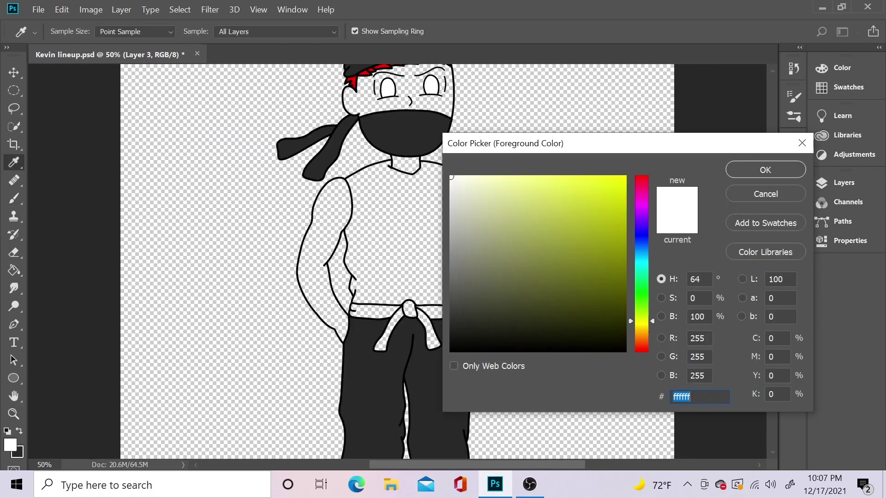
pyautogui.moveTo(641, 321); pyautogui.dragTo(641, 325)
pyautogui.write('f7fa12')
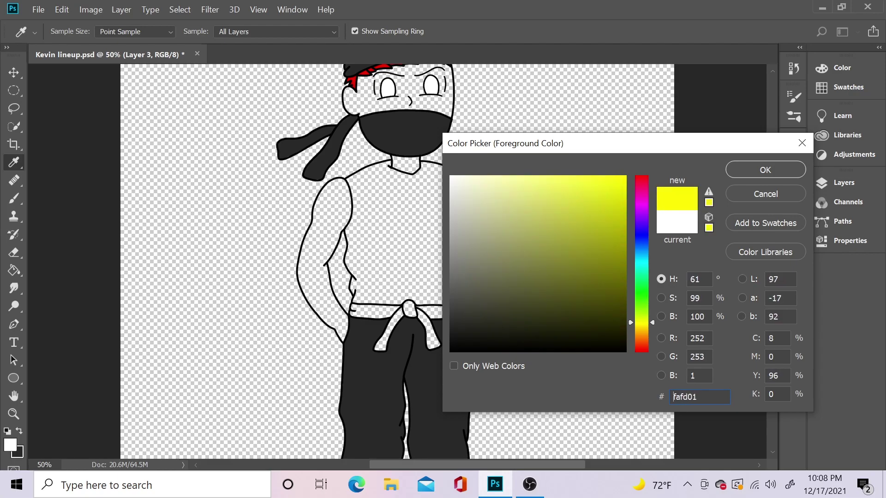
pyautogui.press('Return')
pyautogui.press('g')
pyautogui.click(371, 311)
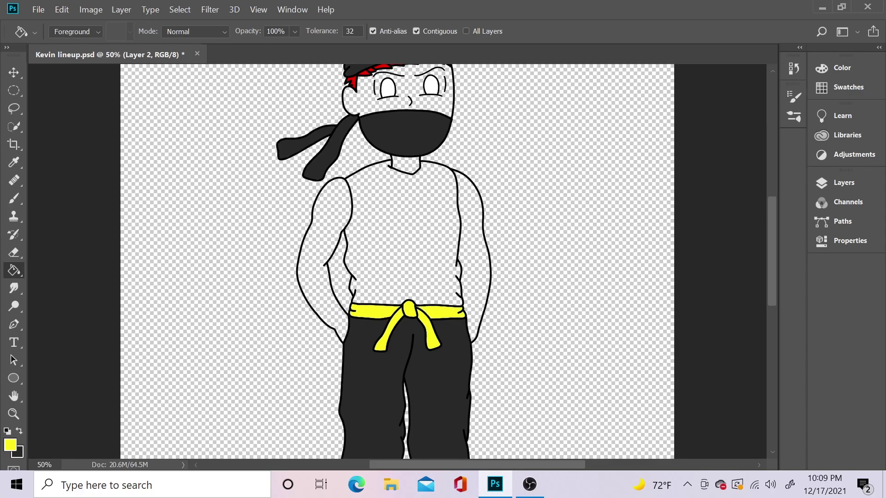
# Zoom in and touch up the yellow belt with the Brush.
pyautogui.hotkey('ctrl', '+')
pyautogui.hotkey('ctrl', '+')
pyautogui.press('b')
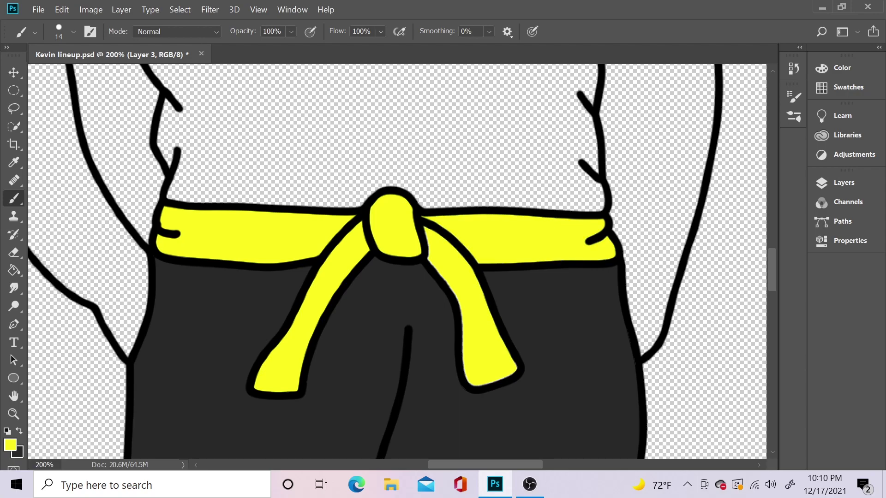
pyautogui.click(14, 414)
pyautogui.hotkey('ctrl', '0')
pyautogui.hotkey('ctrl', '+')
pyautogui.hotkey('ctrl', '+')
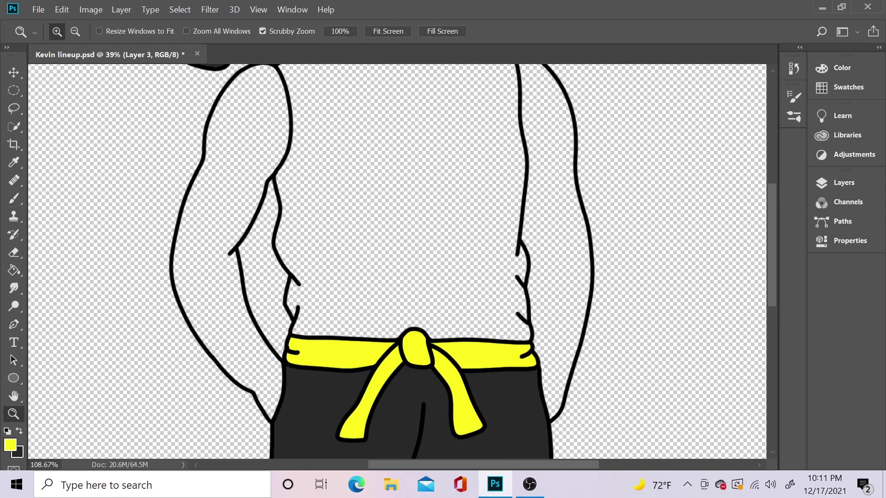
# Pick a dark navy foreground and brush it over the shirt.
pyautogui.click(10, 445)
pyautogui.click(641, 238)
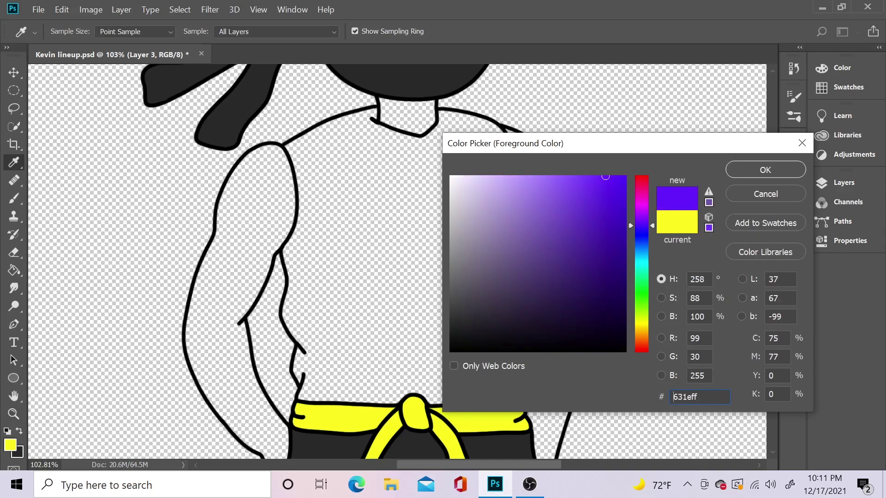
pyautogui.click(624, 224)
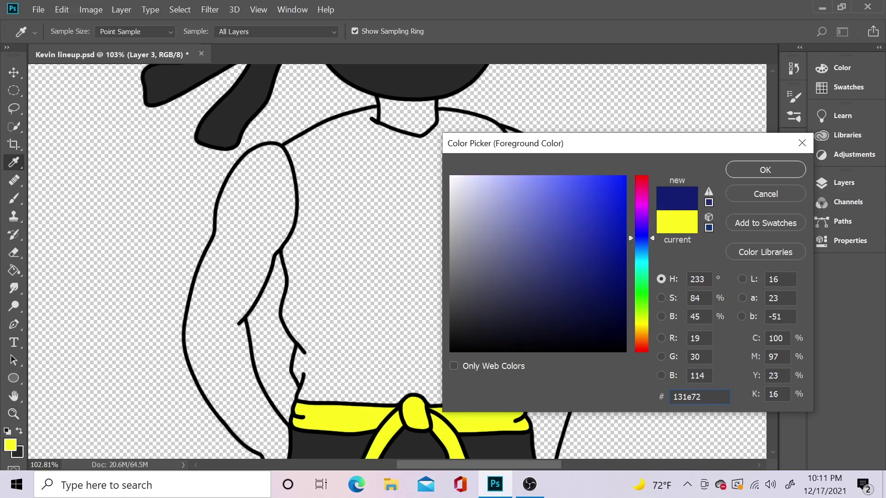
pyautogui.press('Return')
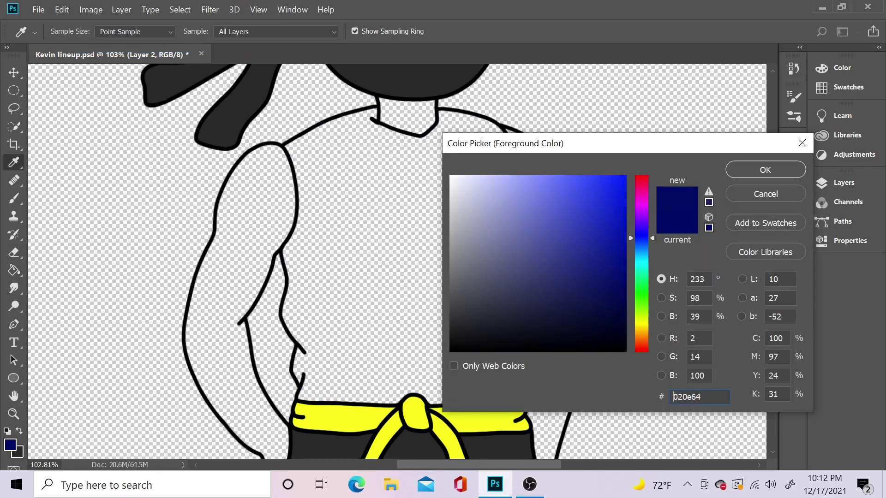
pyautogui.scroll(5, 341, 258)
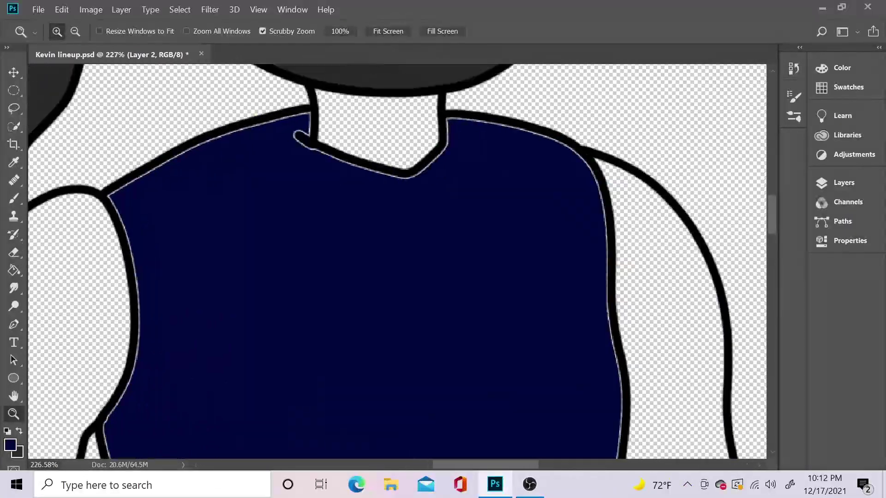
pyautogui.press('b')
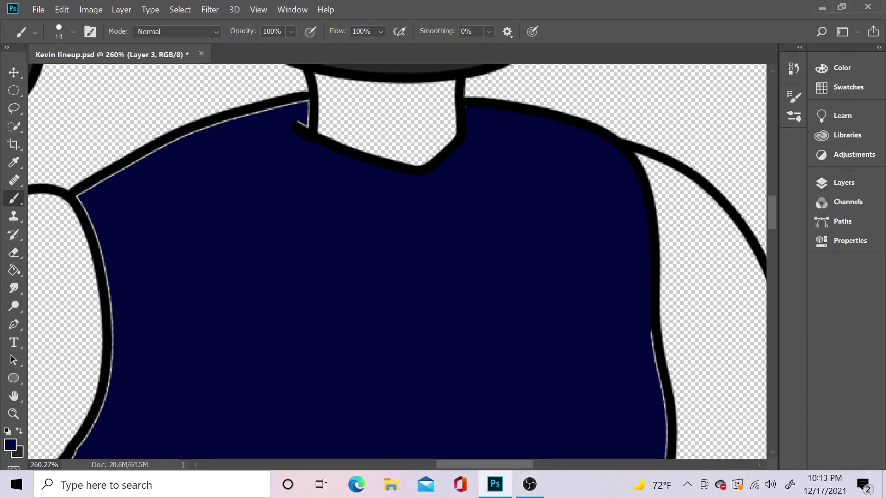
pyautogui.scroll(-5, 397, 260)
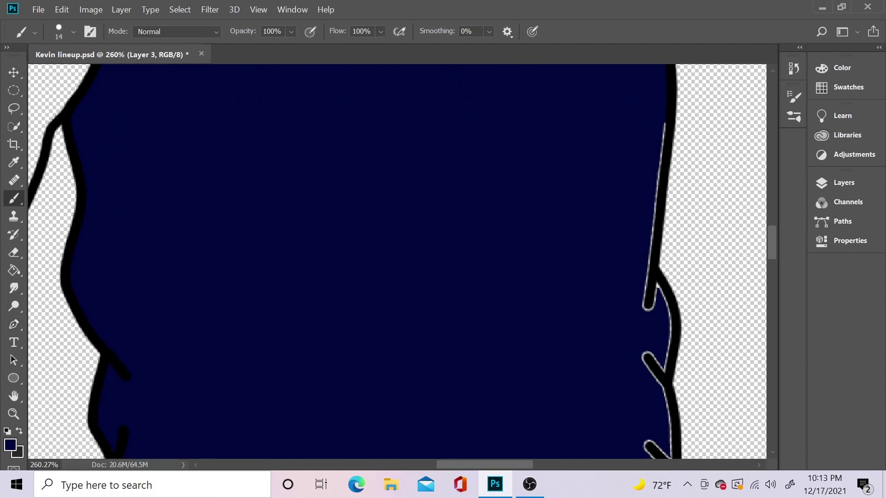
pyautogui.scroll(-3, 397, 261)
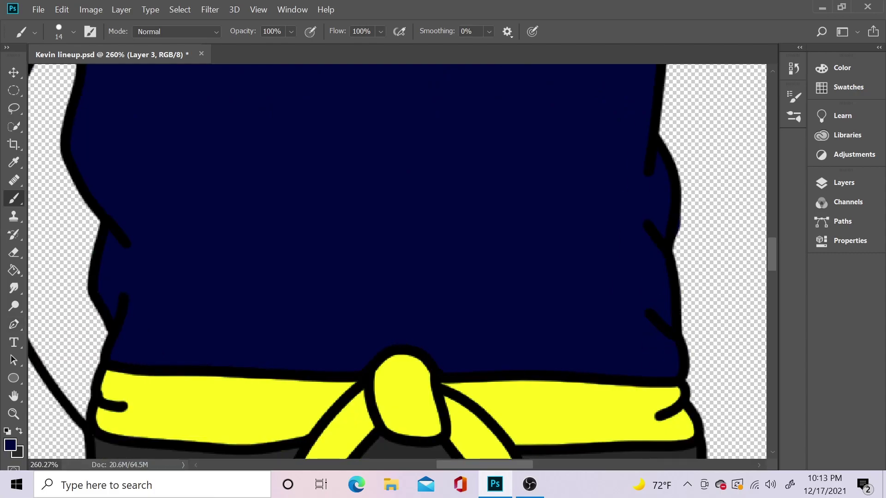
pyautogui.hotkey('ctrl', '0')
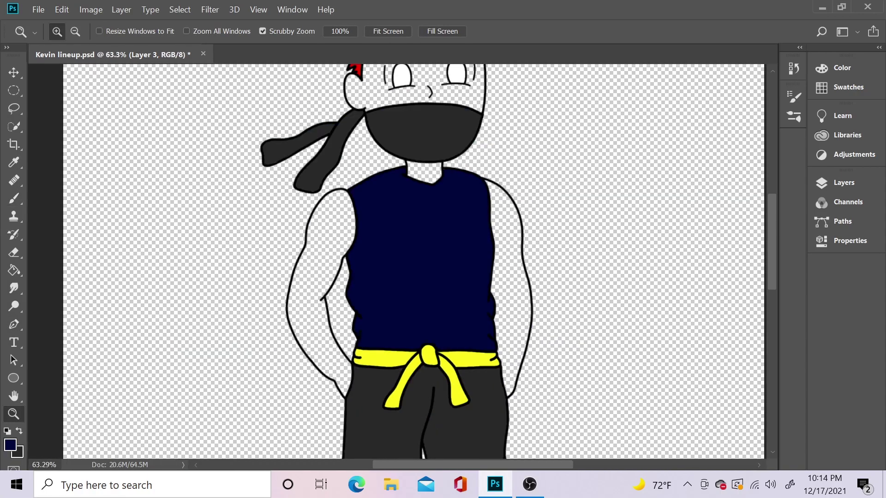
pyautogui.press('i')
pyautogui.click(10, 445)
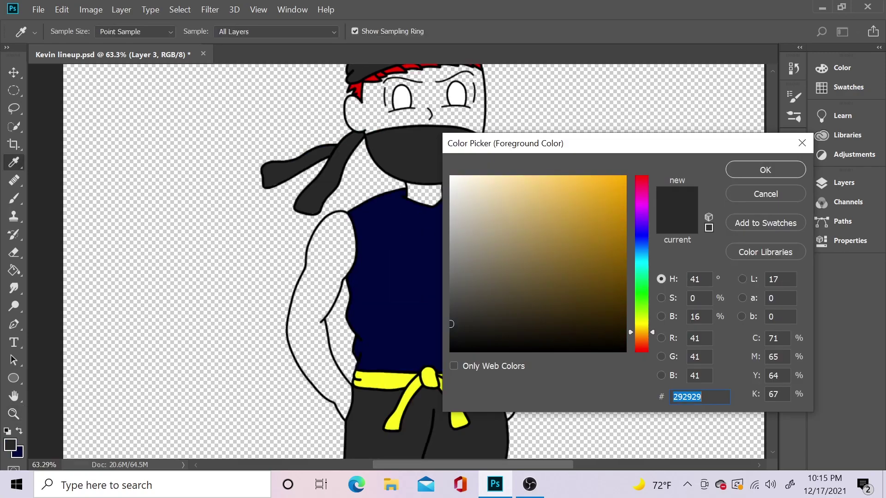
# Fill the face, arms, neck and both feet with tan ecc268.
pyautogui.write('ecc268')
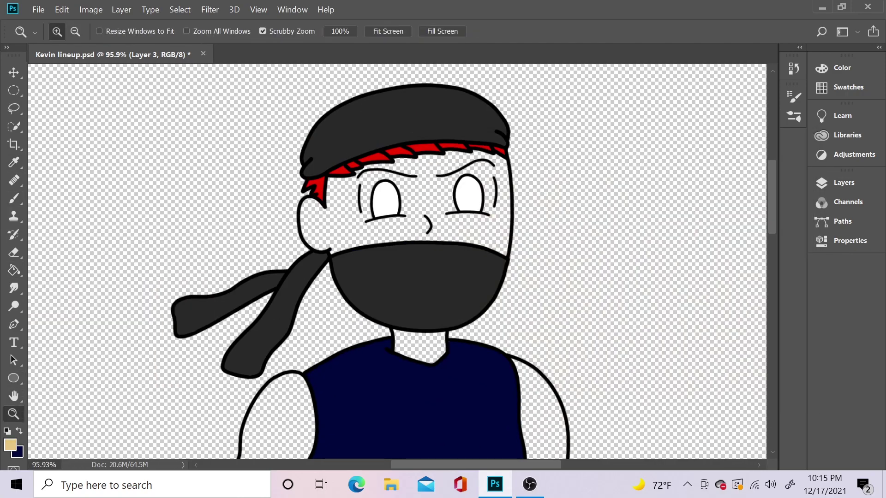
pyautogui.hotkey('ctrl', '0')
pyautogui.press('g')
pyautogui.click(405, 122)
pyautogui.click(464, 230)
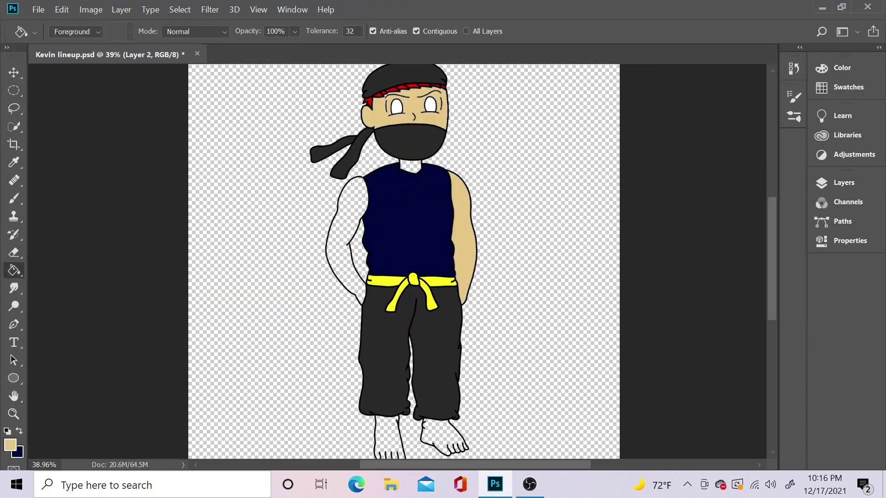
pyautogui.click(343, 240)
pyautogui.click(411, 166)
pyautogui.click(390, 439)
pyautogui.click(443, 436)
# Undo the arm and feet fills and change the skin colour to lighter tan f3d491.
pyautogui.click(62, 9)
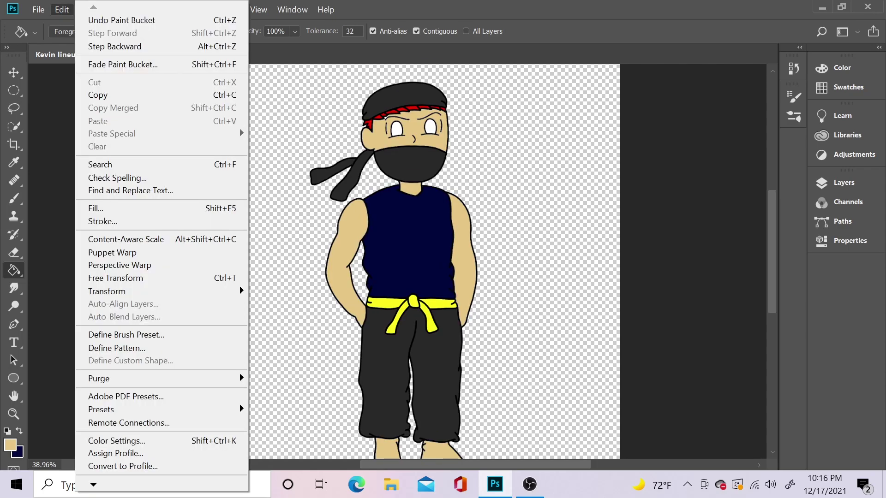
pyautogui.click(121, 20)
pyautogui.click(10, 445)
pyautogui.click(765, 170)
pyautogui.click(10, 445)
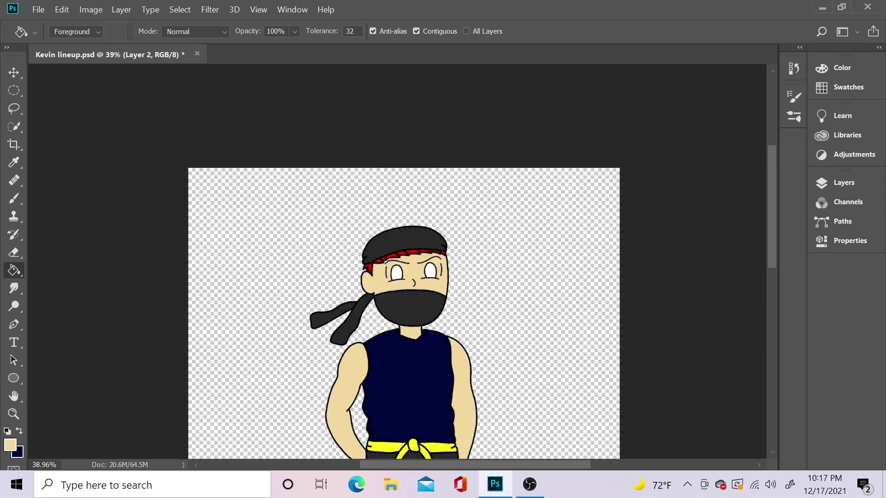
# Zoom in on the face and make the touch-up layer active for brushing.
pyautogui.press('z')
pyautogui.scroll(10, 403, 277)
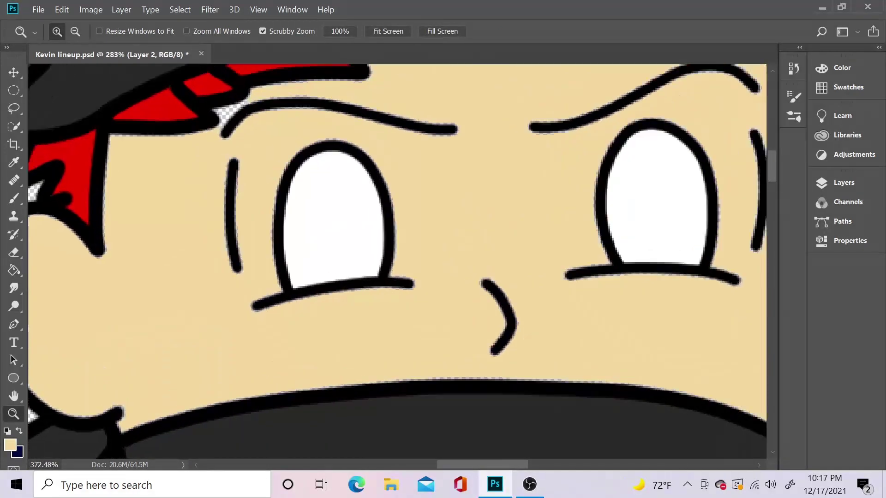
pyautogui.scroll(-2, 396, 262)
pyautogui.click(844, 182)
pyautogui.click(720, 194)
pyautogui.press('b')
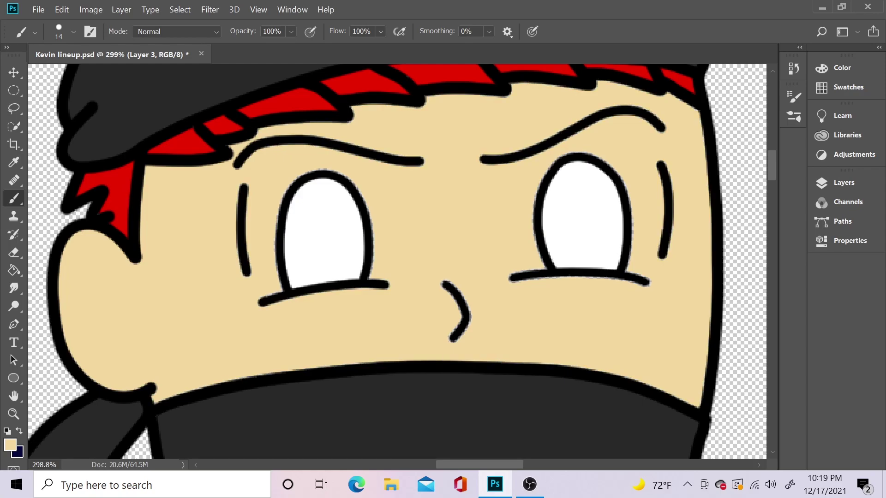
# Brush tan over gaps along the neck, arm and feet edges, panning down to the feet.
pyautogui.scroll(-5, 396, 261)
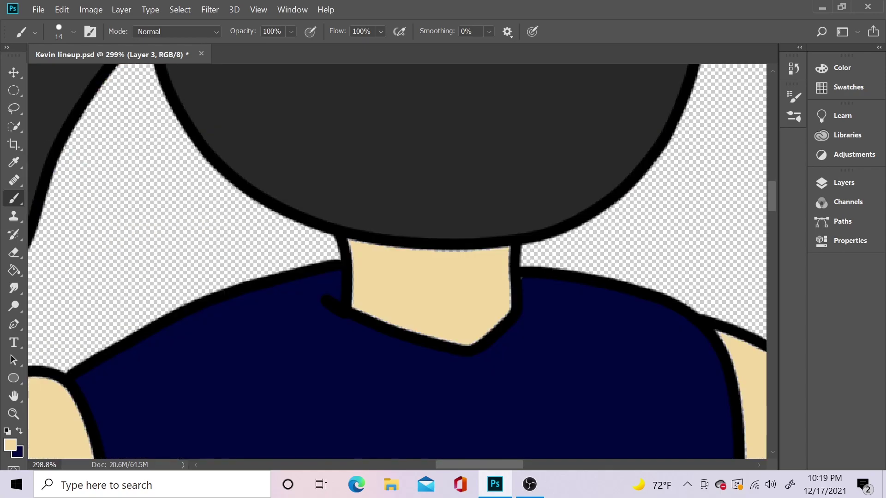
pyautogui.scroll(-3, 397, 261)
pyautogui.scroll(-3, 396, 261)
pyautogui.hscroll(-5, 397, 261)
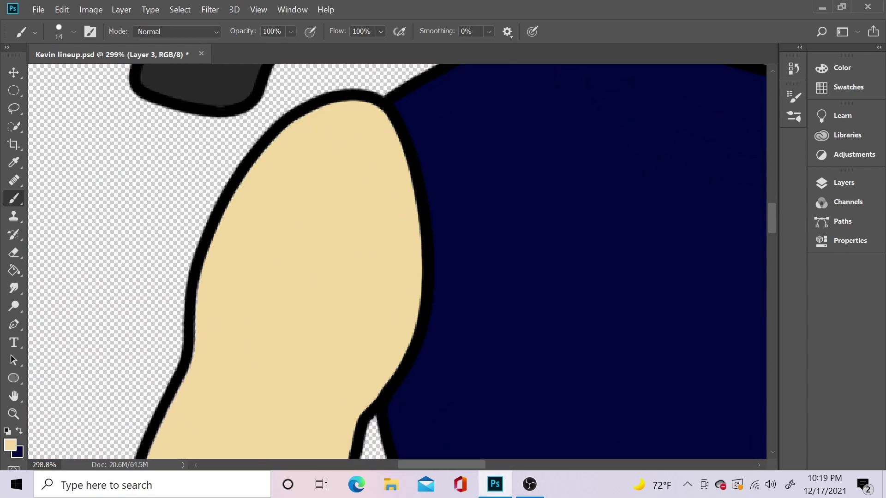
pyautogui.scroll(-5, 397, 261)
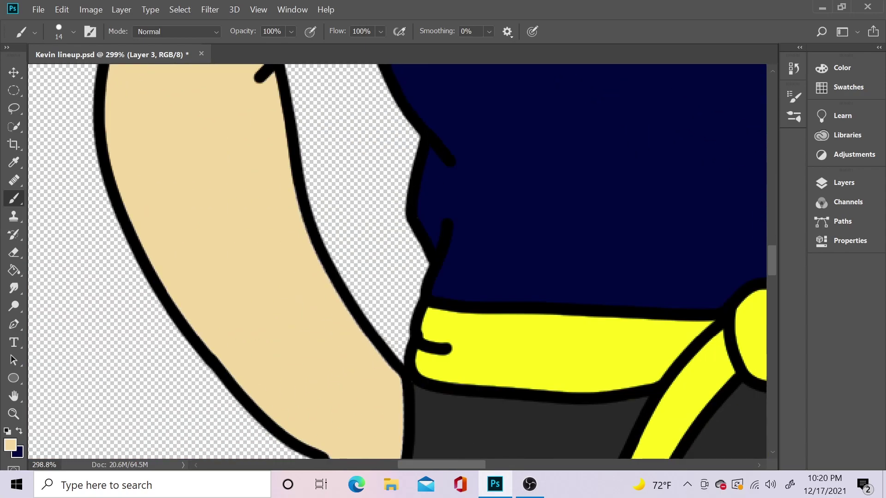
pyautogui.scroll(-3, 397, 262)
pyautogui.hscroll(5, 396, 262)
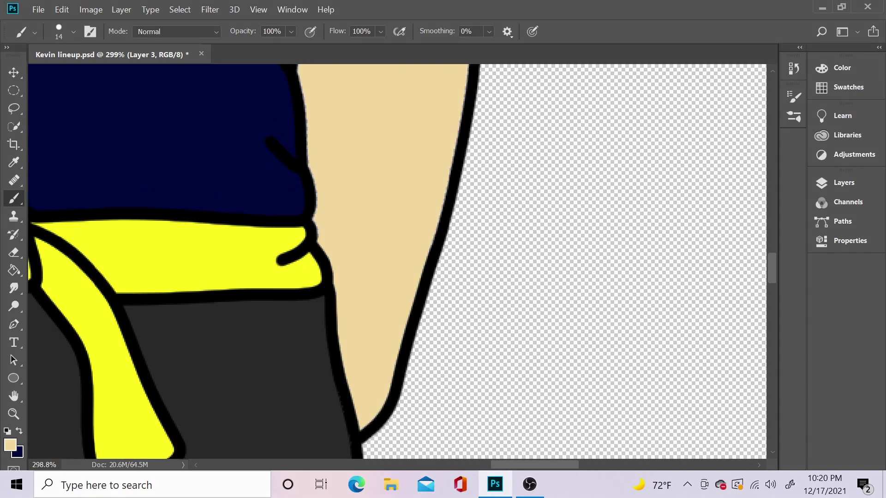
pyautogui.scroll(5, 396, 261)
pyautogui.scroll(2, 397, 261)
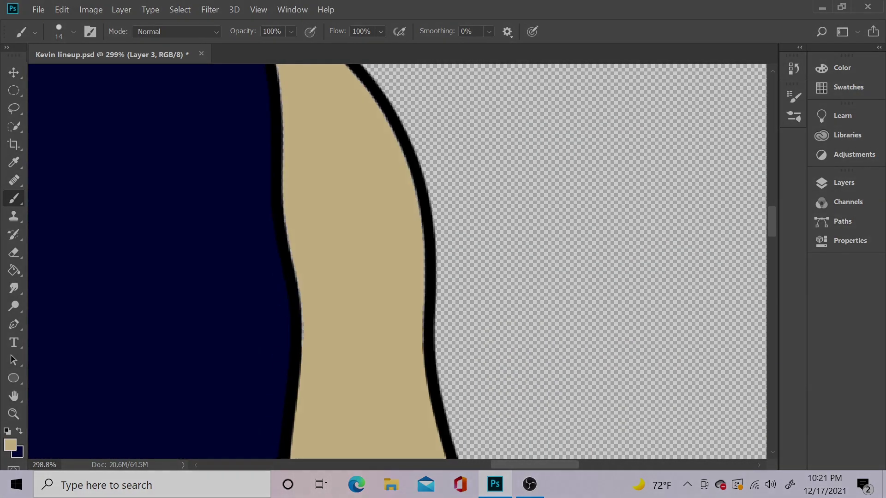
pyautogui.scroll(3, 397, 261)
pyautogui.press('z')
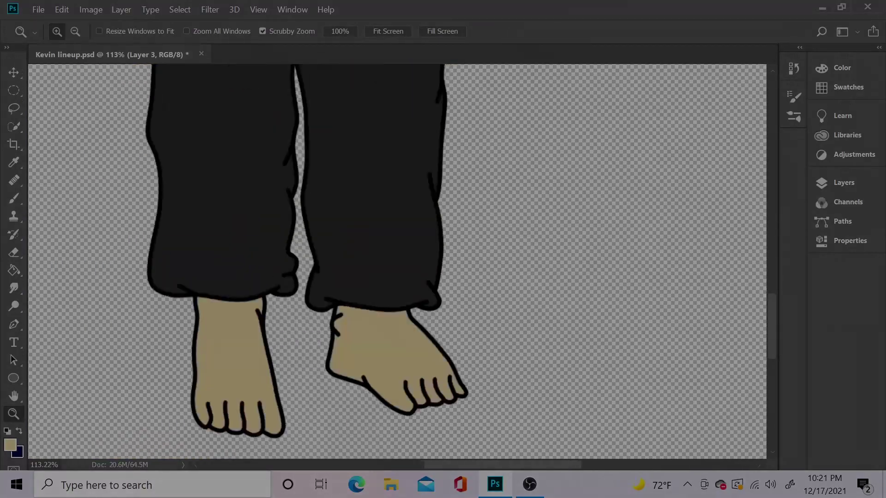
pyautogui.press('b')
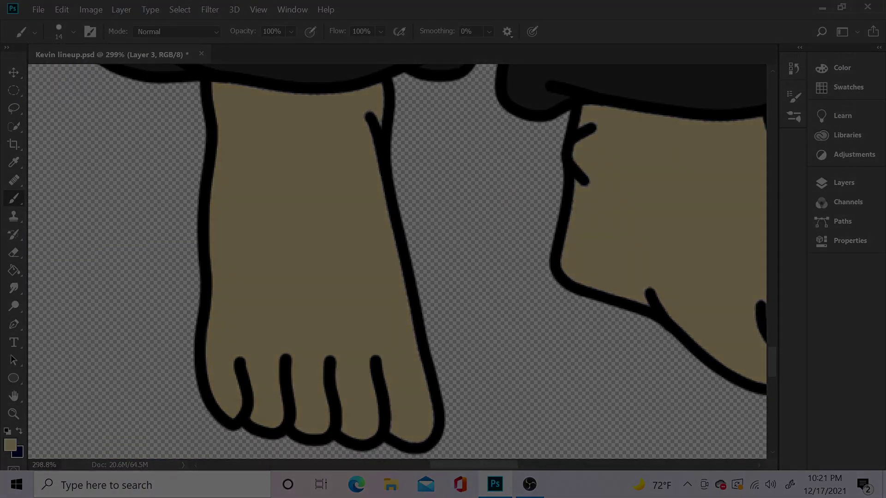
pyautogui.hscroll(5, 397, 261)
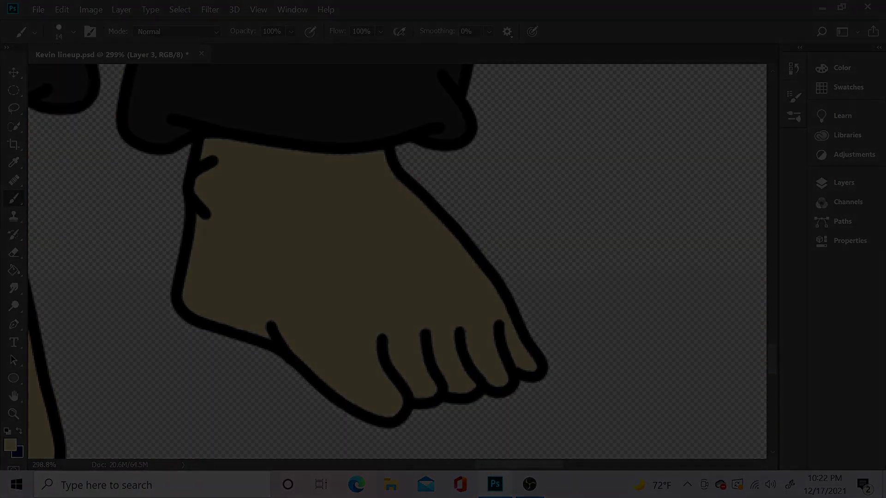